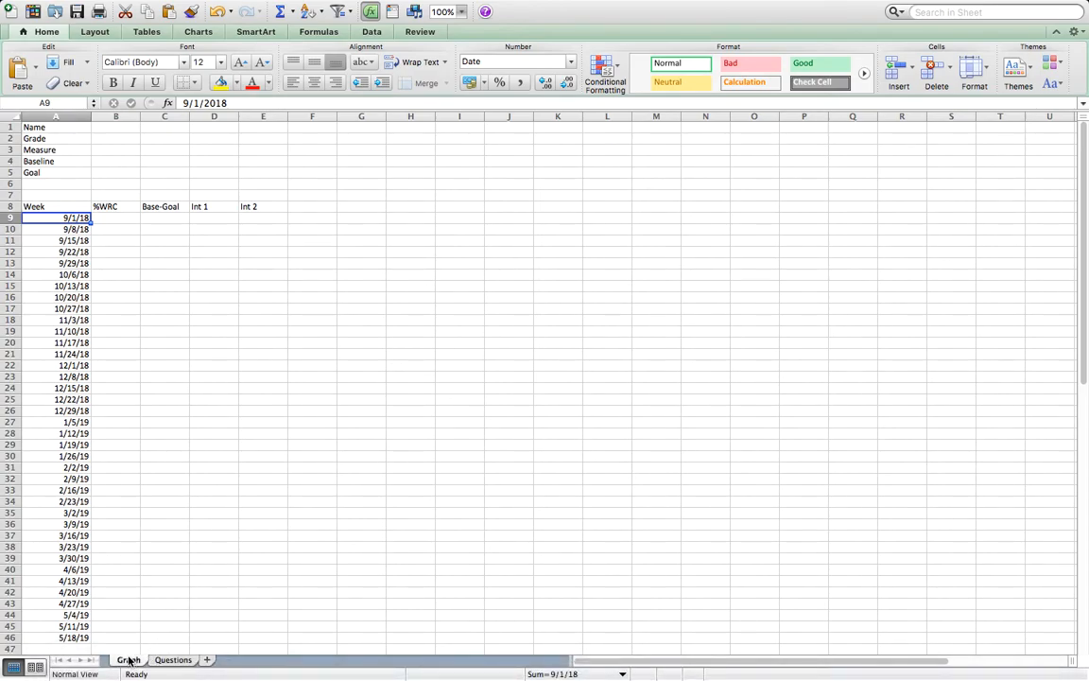
Review the entries on the Questions sheet and the row 8 column headings on the Graph sheet.
left_click(176, 660)
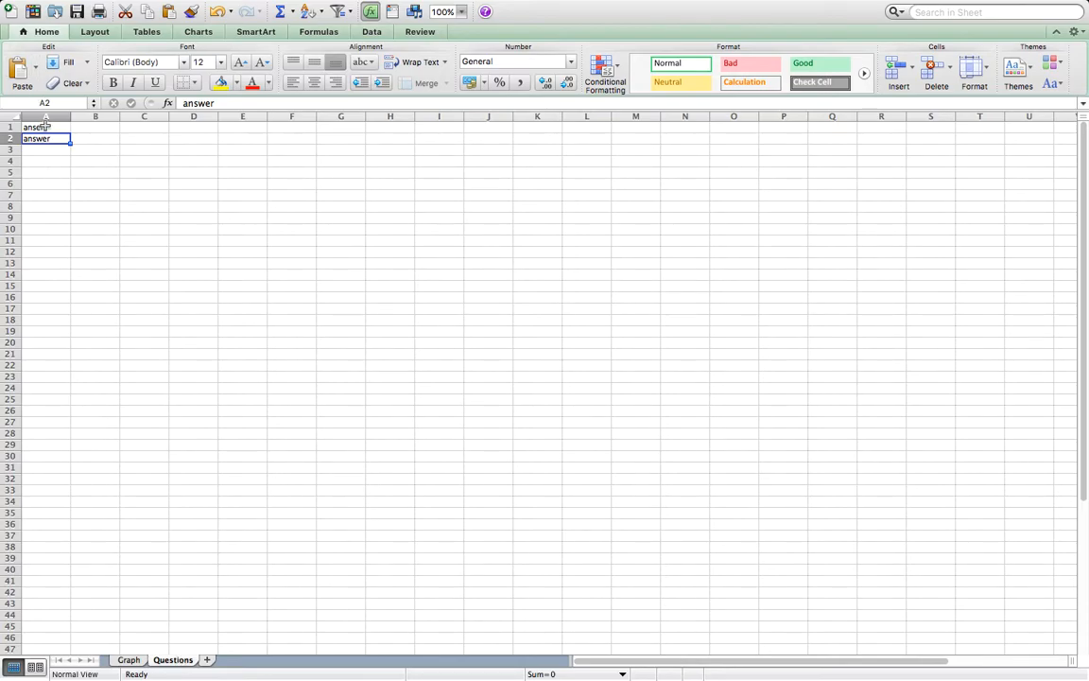
left_click(45, 126)
key("Down")
left_click(130, 661)
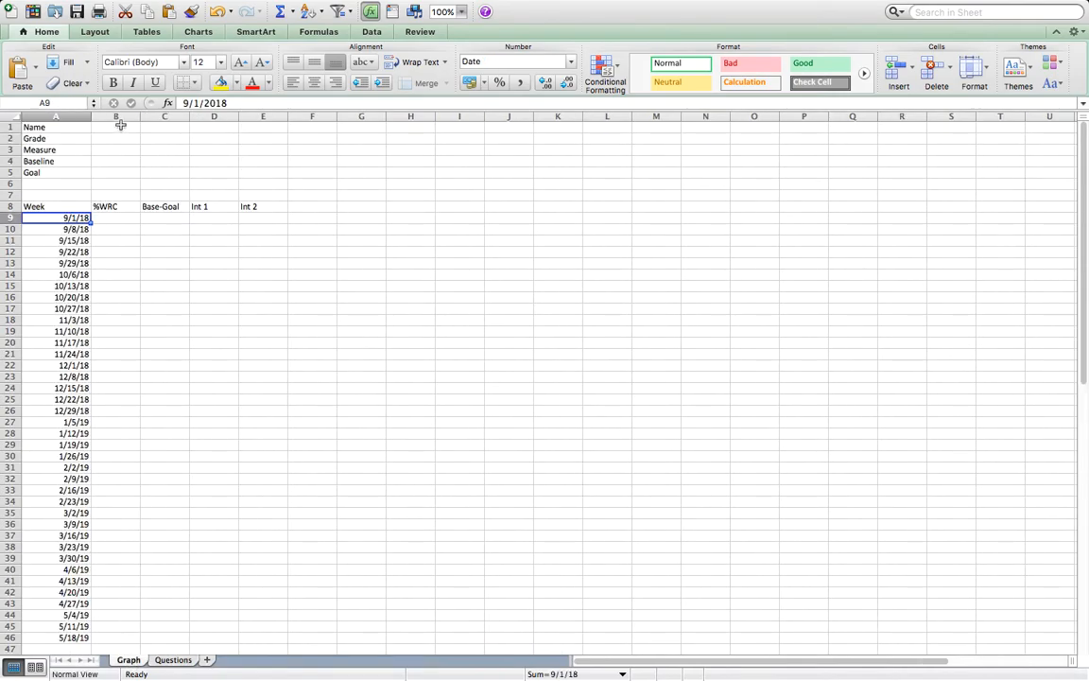
left_click(120, 125)
left_click(59, 215)
left_click(57, 204)
key("Right")
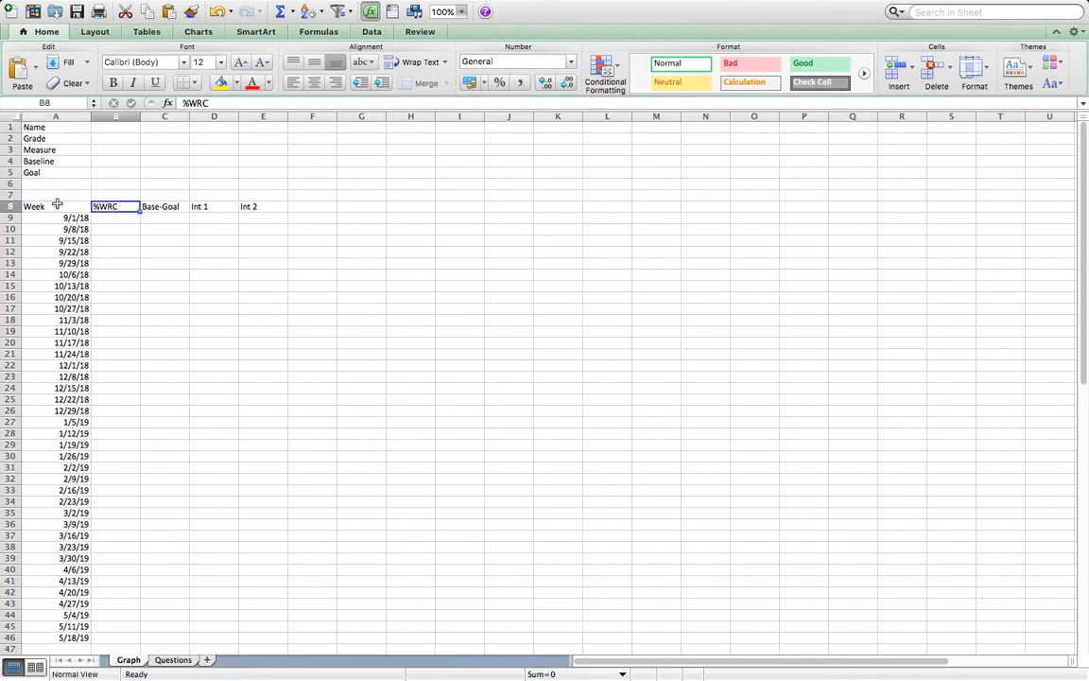
key("Right")
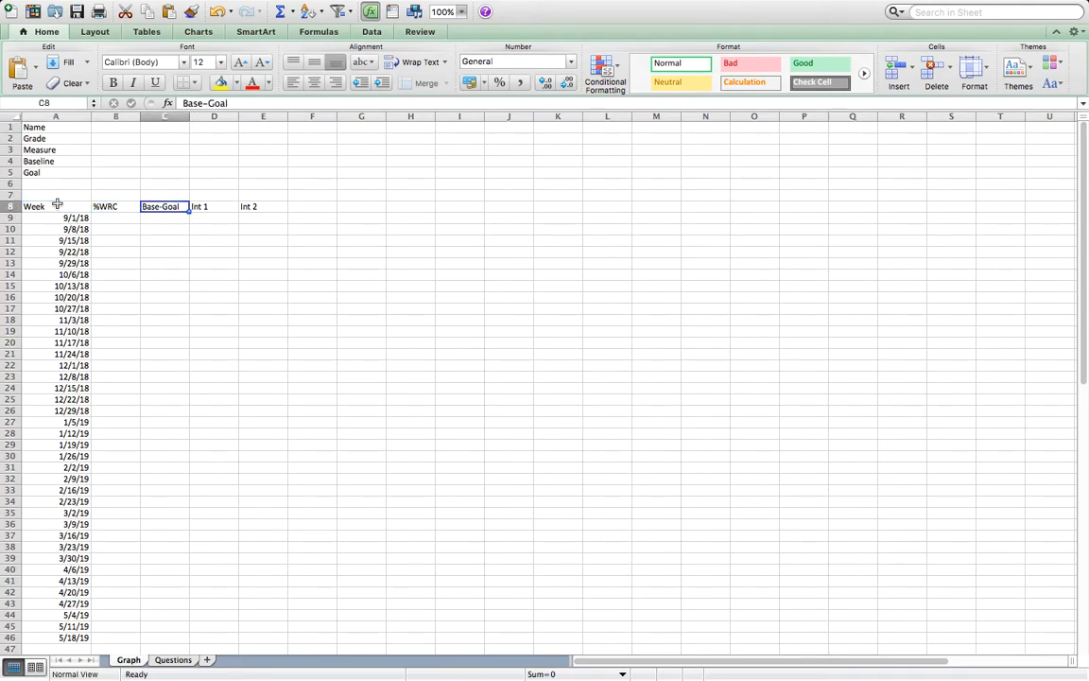
key("Right")
key("Right")
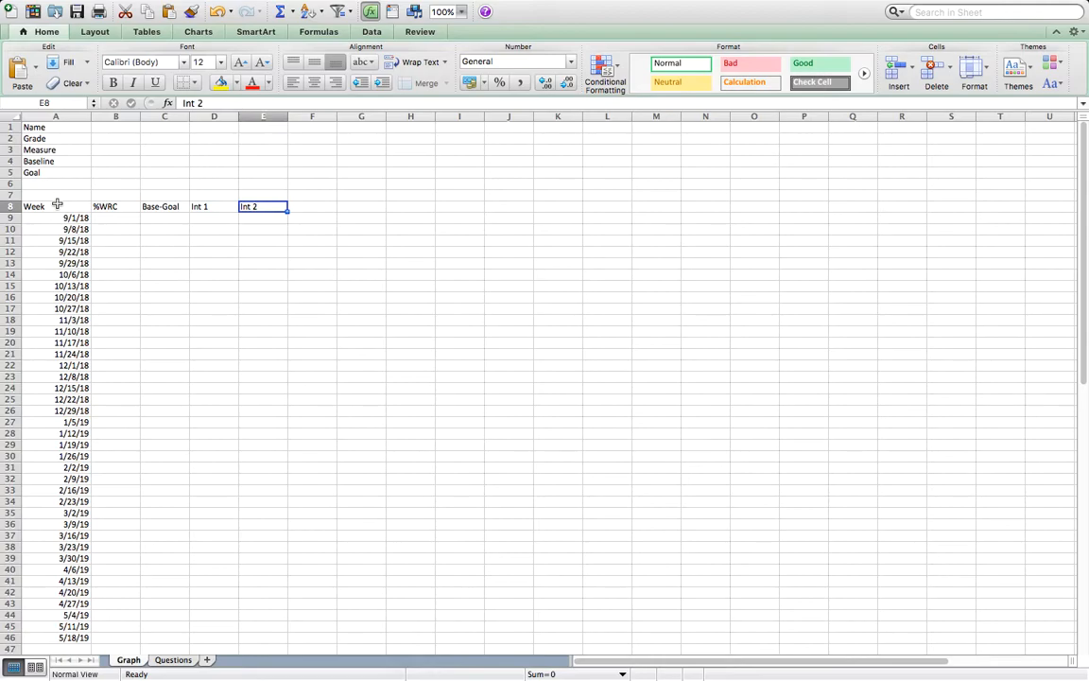
Fill in the student's name, the grade 2nd and the measure ORF-2nd in cells B1 to B3.
left_click(111, 127)
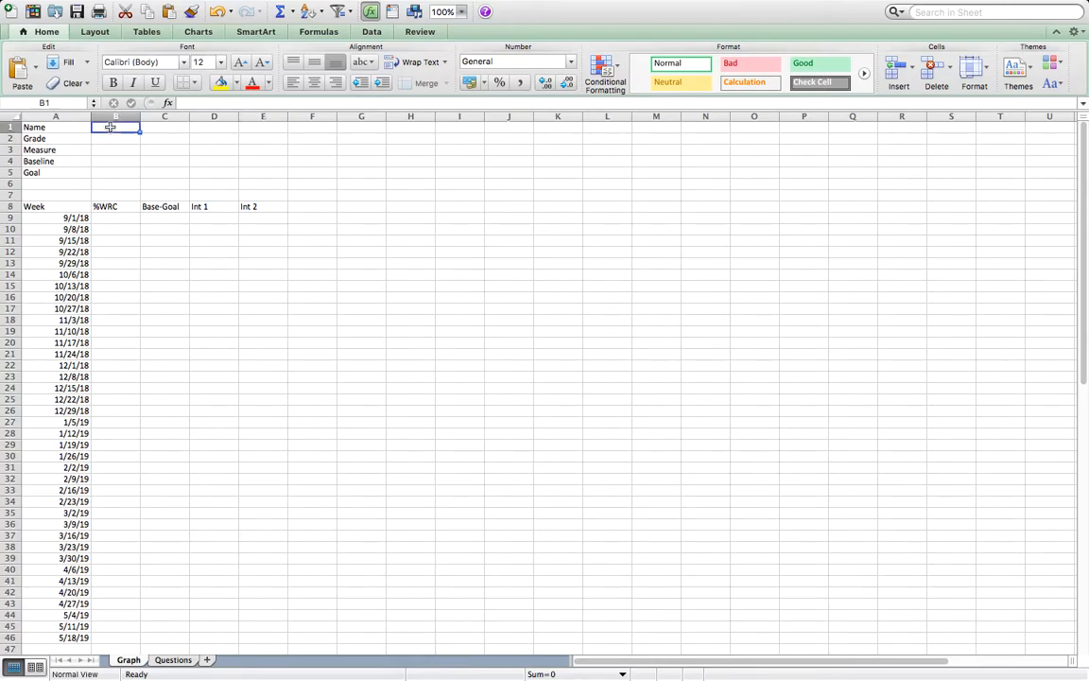
type("john")
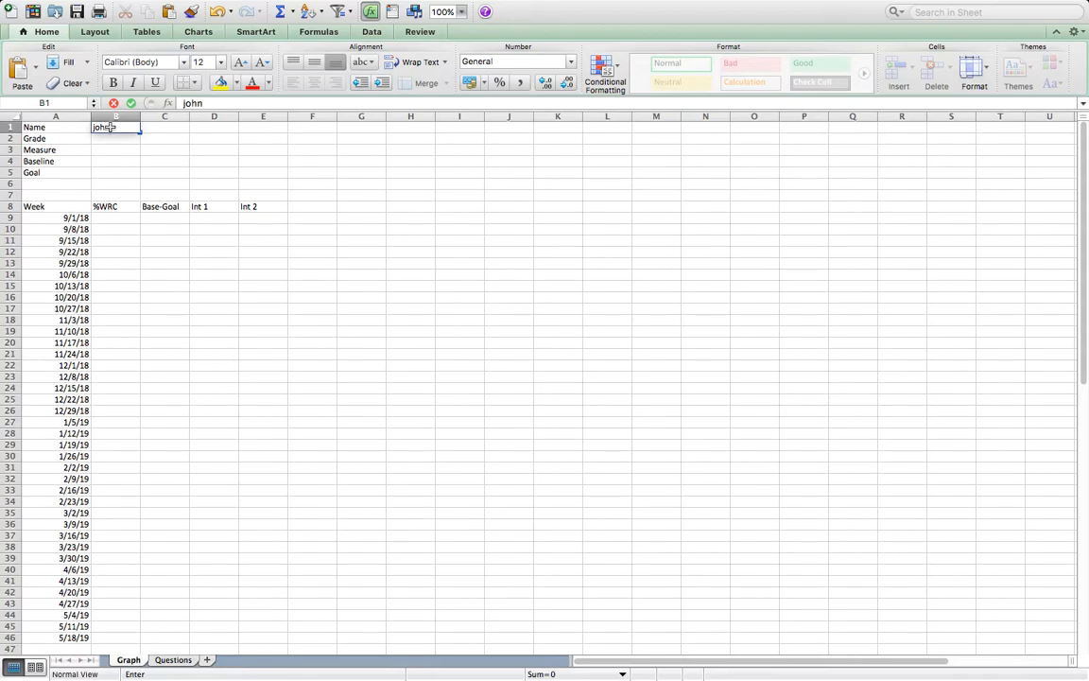
key("Return")
type("2nd")
key("Return")
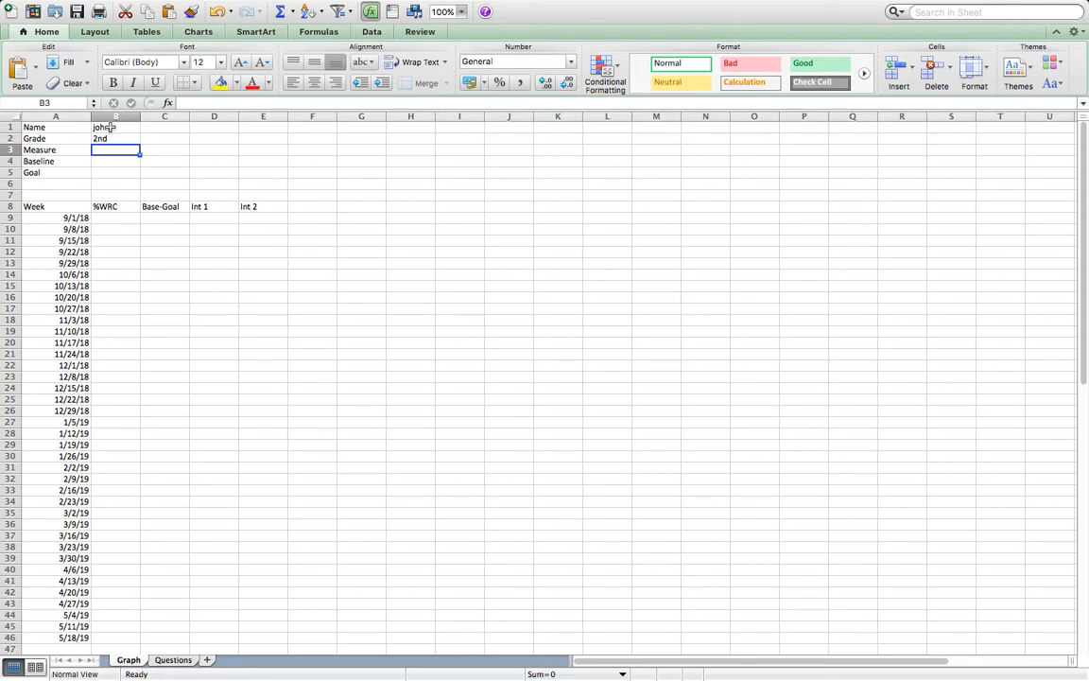
type("ORF-2nd")
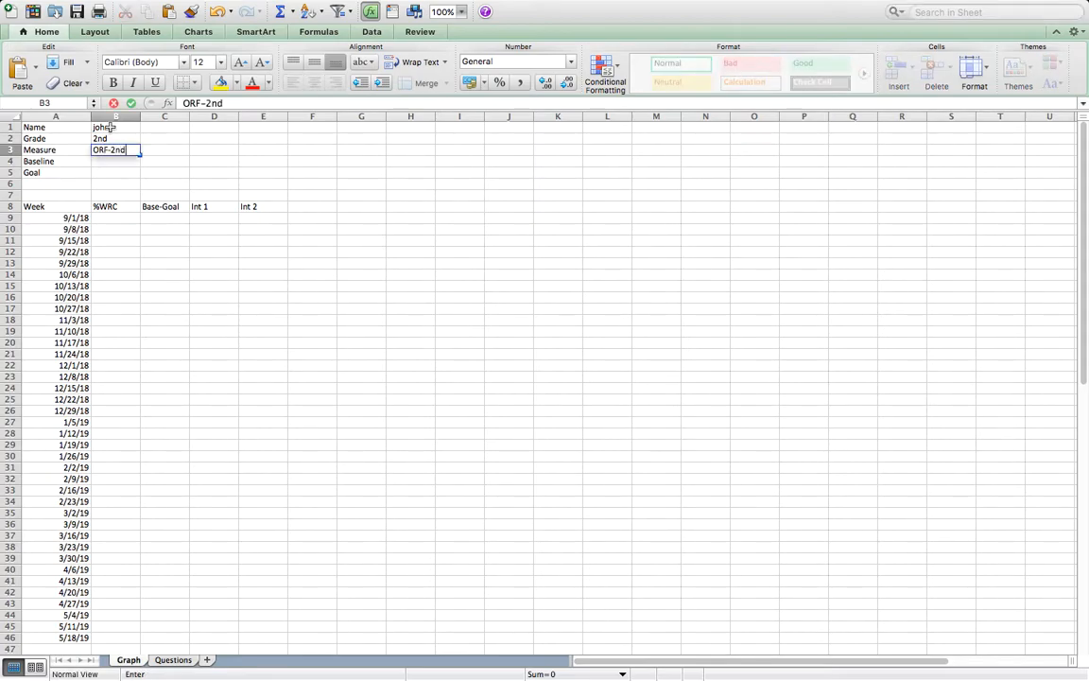
key("Return")
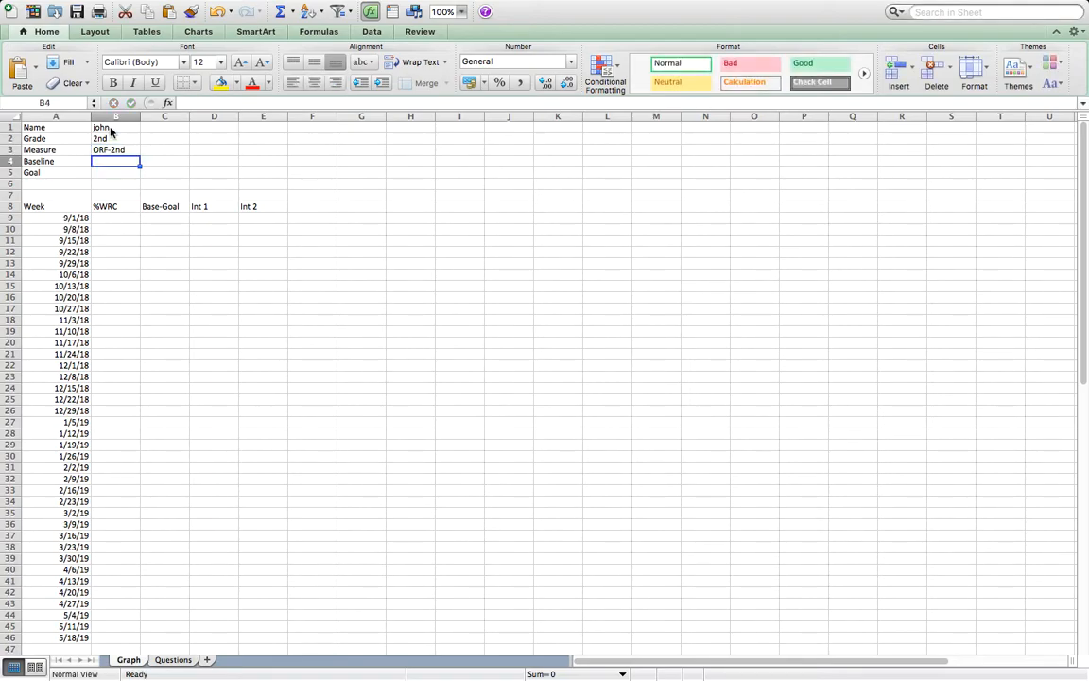
Enter 32 as the baseline and 80 as the goal in cells B4 and B5.
type("32")
key("Return")
type("80")
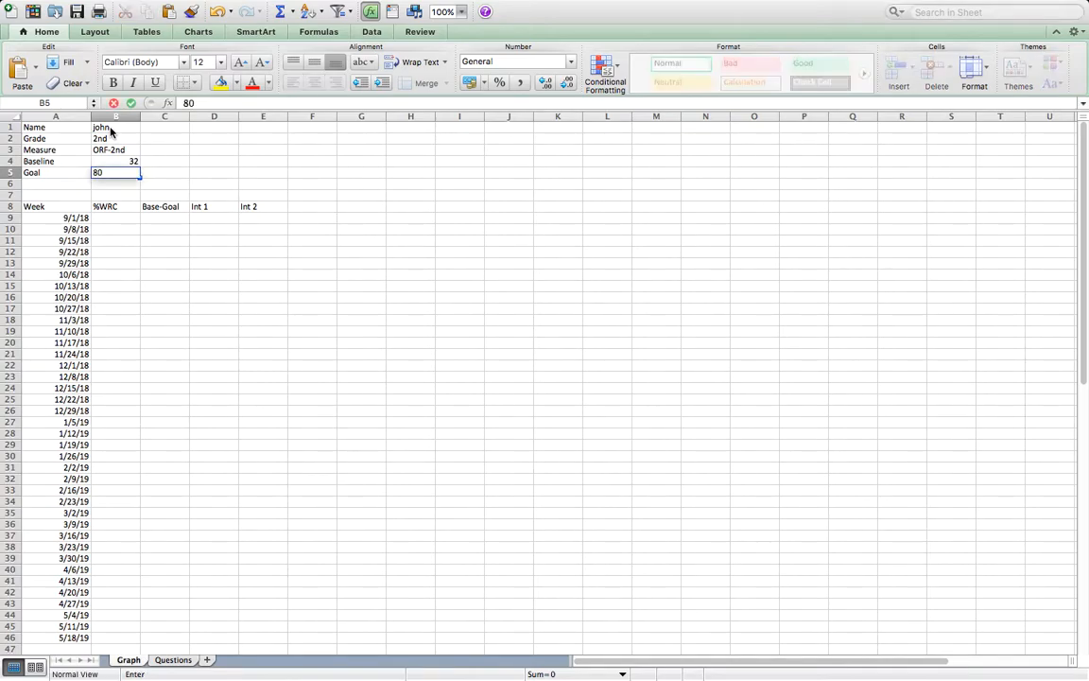
key("Return")
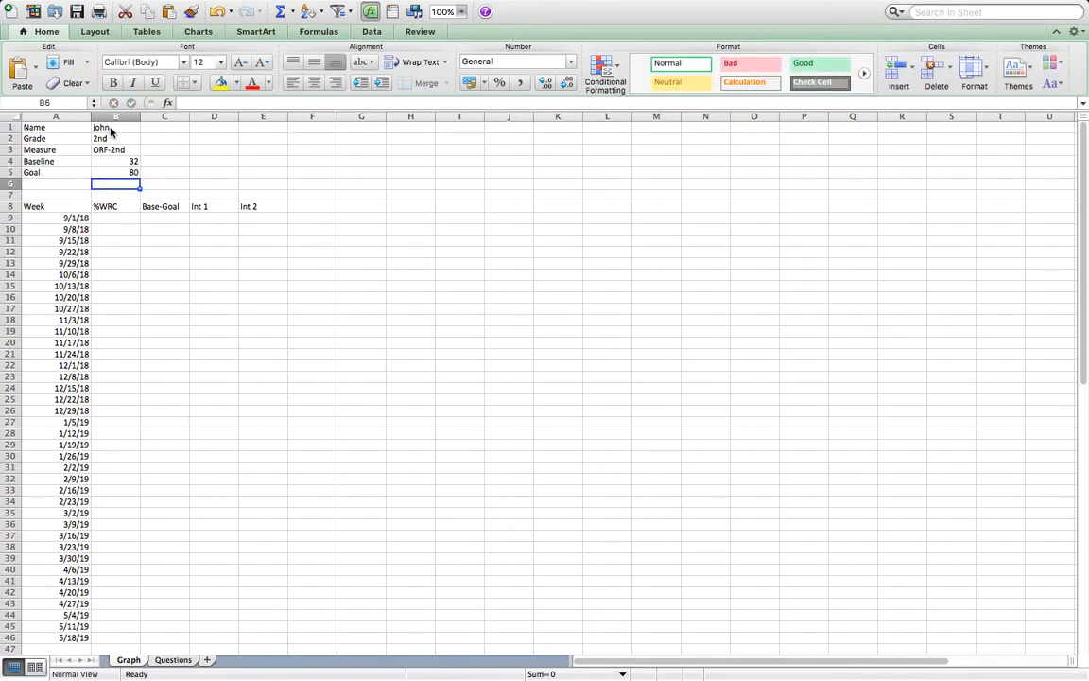
Check the weekly dates in the Week column from the first row through the last.
left_click(62, 206)
left_click(79, 218)
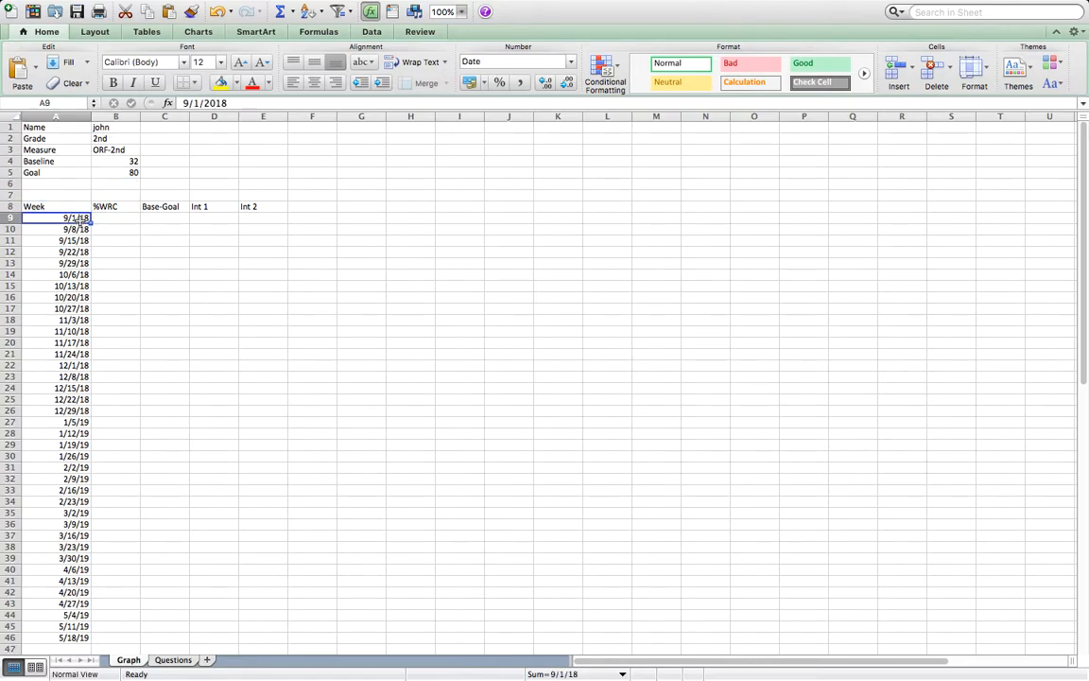
key("Down")
key("Down")
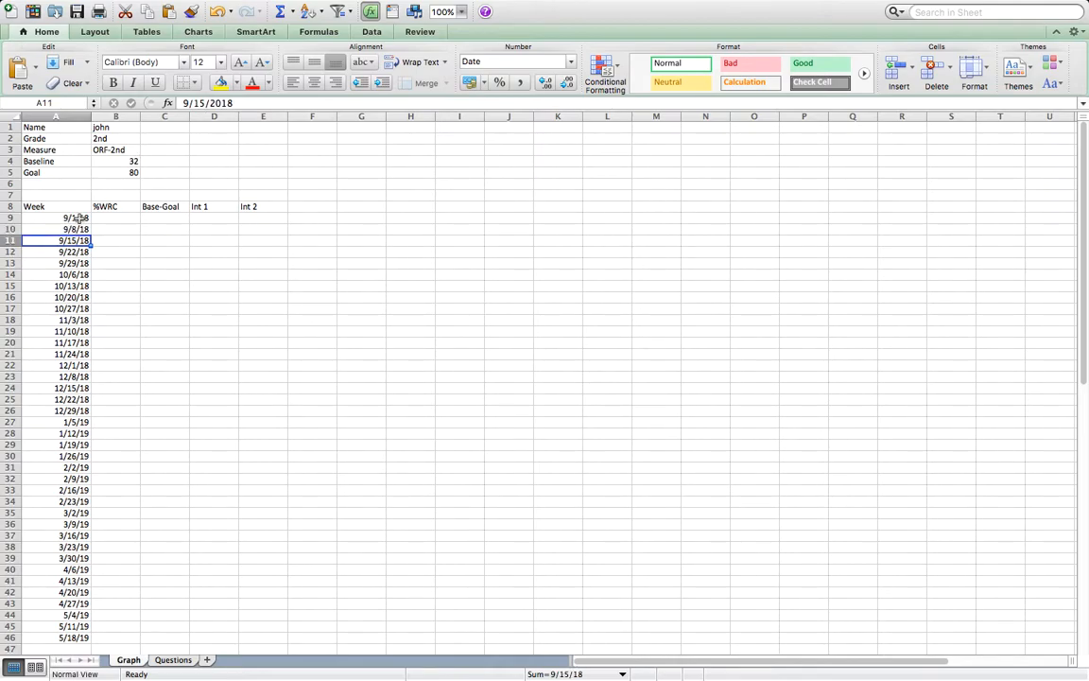
scroll(75, 215, "down", 5)
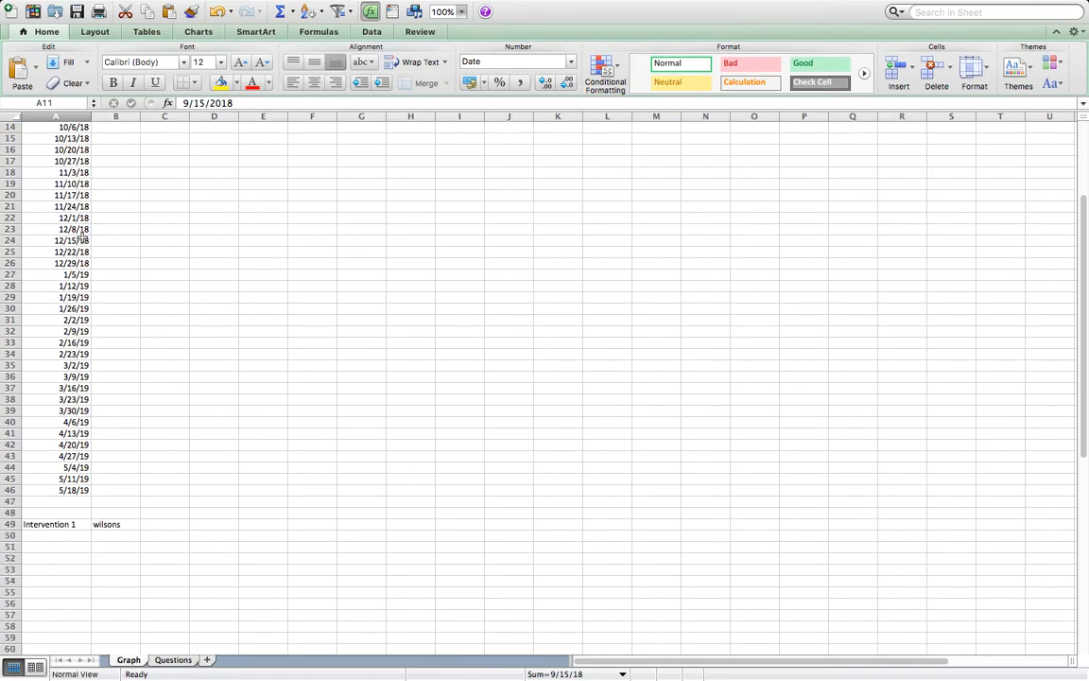
left_click(75, 500)
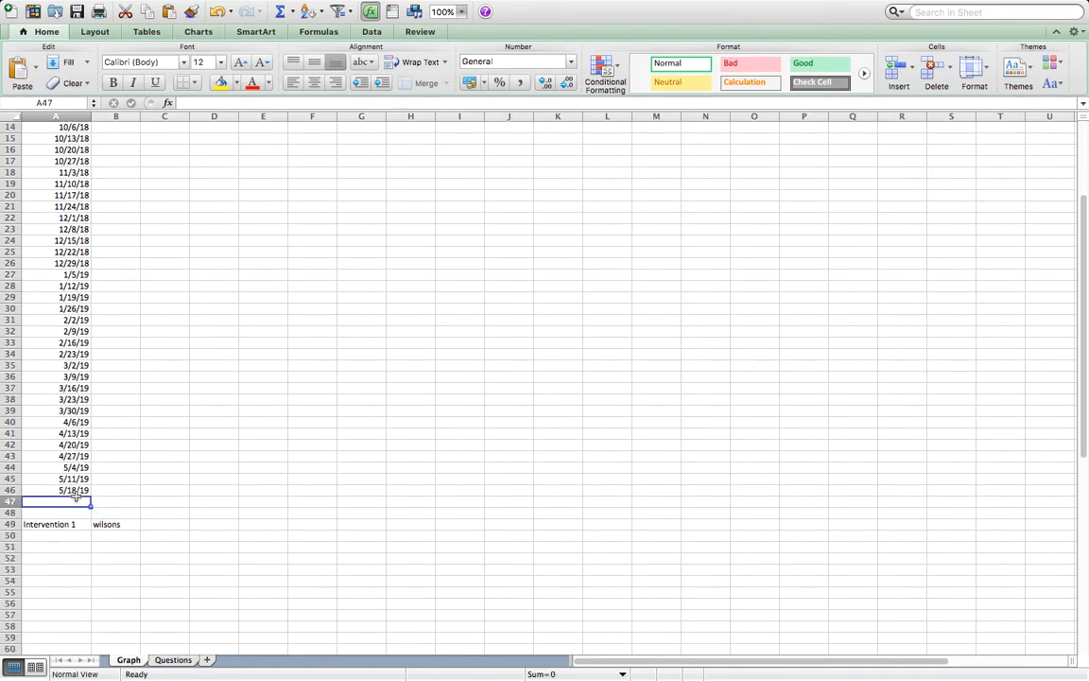
left_click(75, 481)
left_click(76, 490)
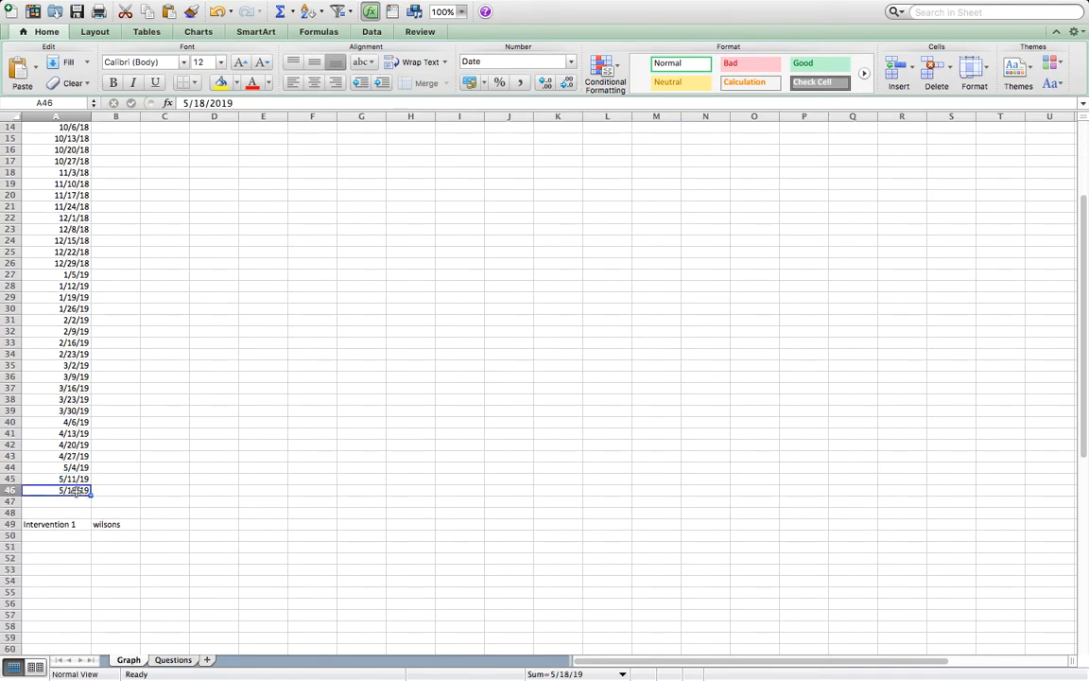
Enter 80 in the %WRC column for 5/18/19 and 32 for 9/1/18.
left_click(105, 493)
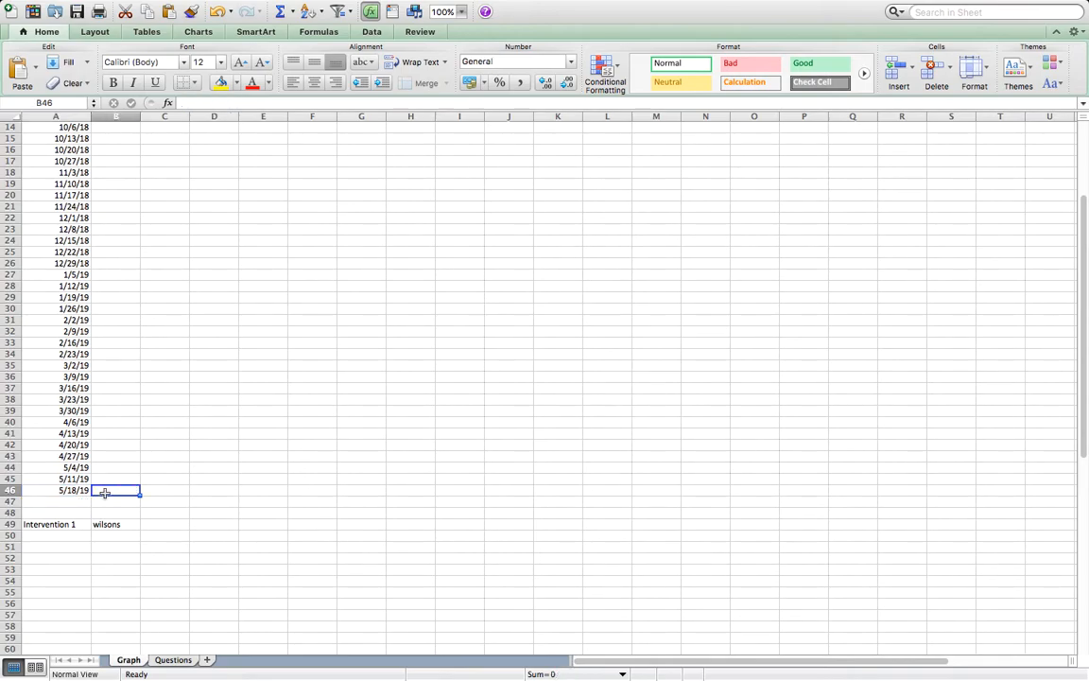
type("80")
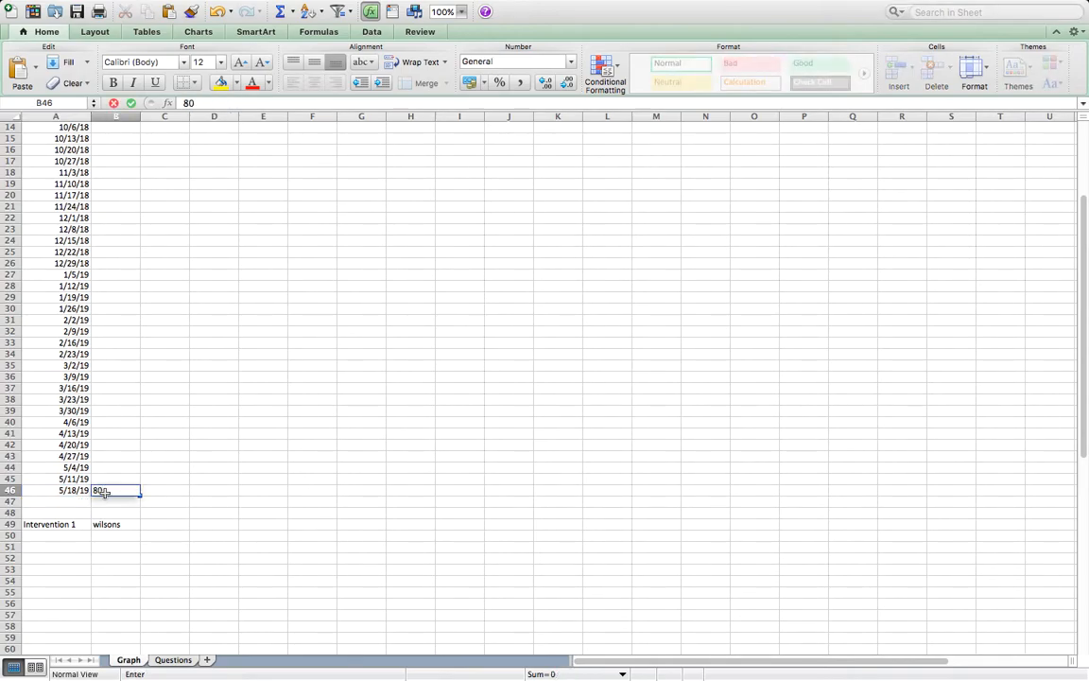
left_click(149, 444)
scroll(146, 448, "up", 4)
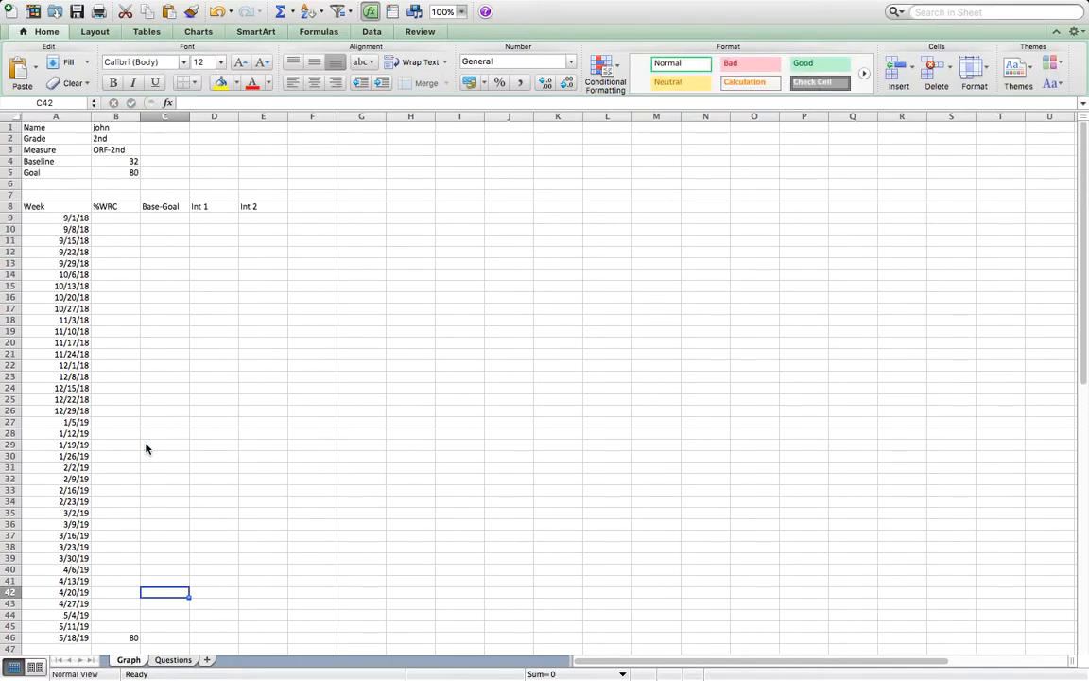
left_click(110, 221)
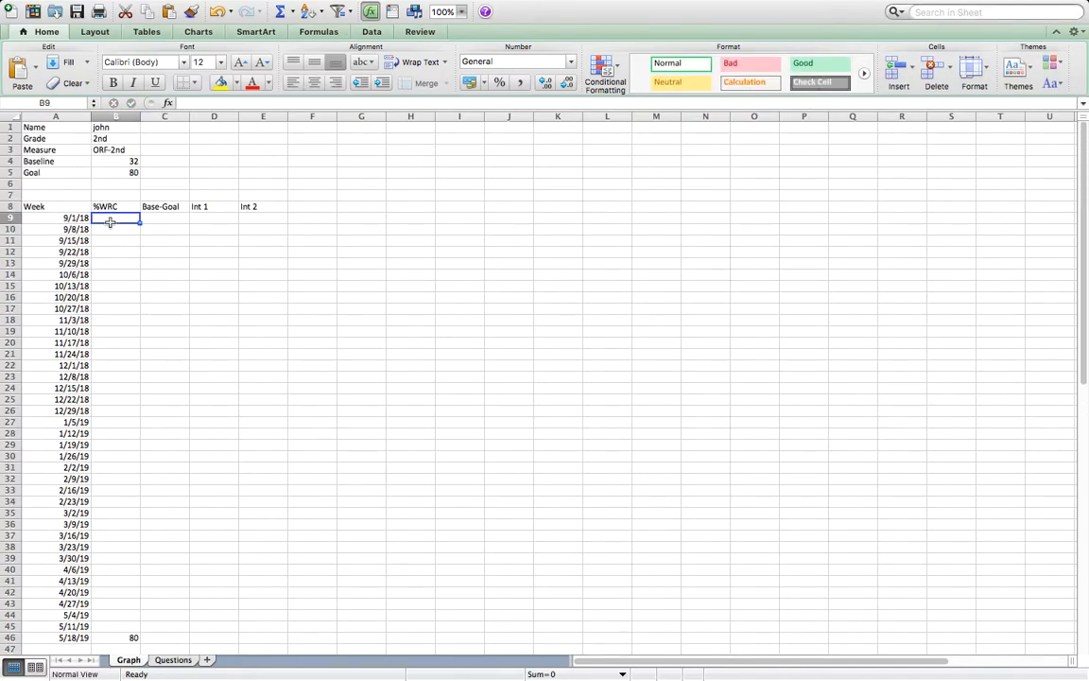
type("32")
left_click(124, 243)
left_click(121, 639)
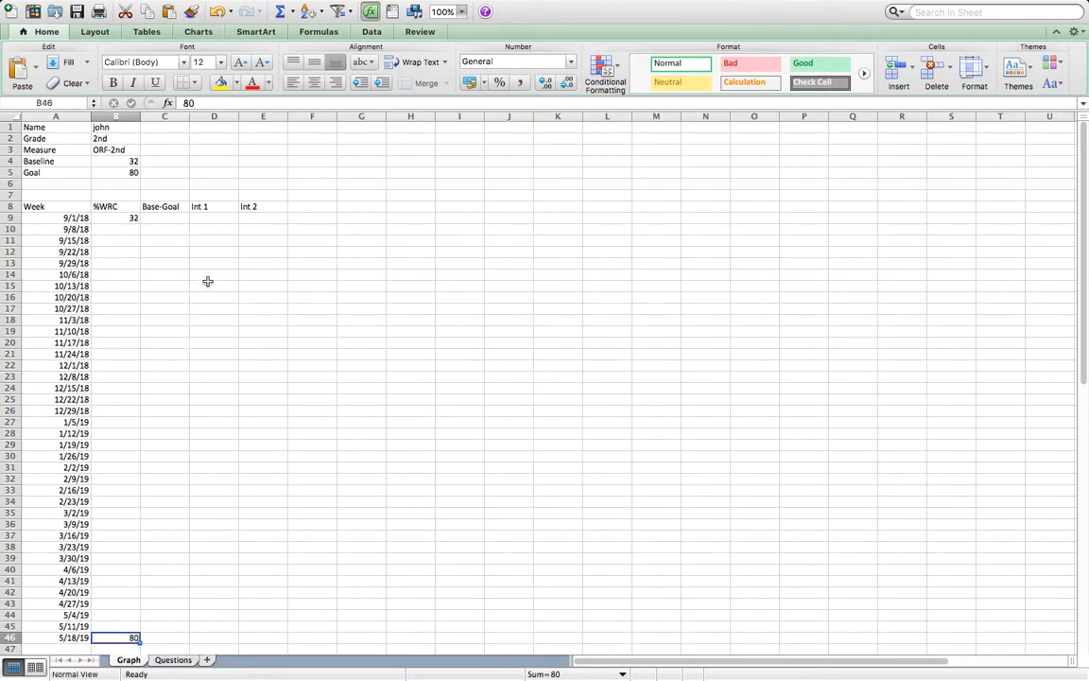
Move the 9/1/18 baseline value from the %WRC column to the Base-Goal column.
left_click(134, 217)
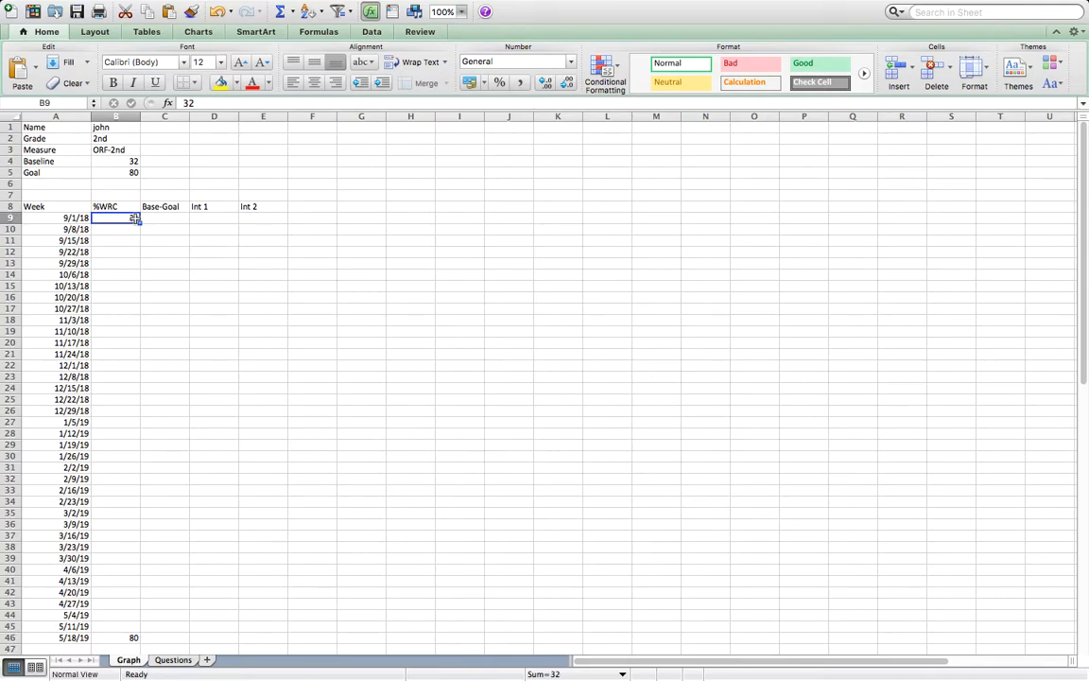
key("ctrl+c")
key("Right")
key("ctrl+v")
left_click(135, 219)
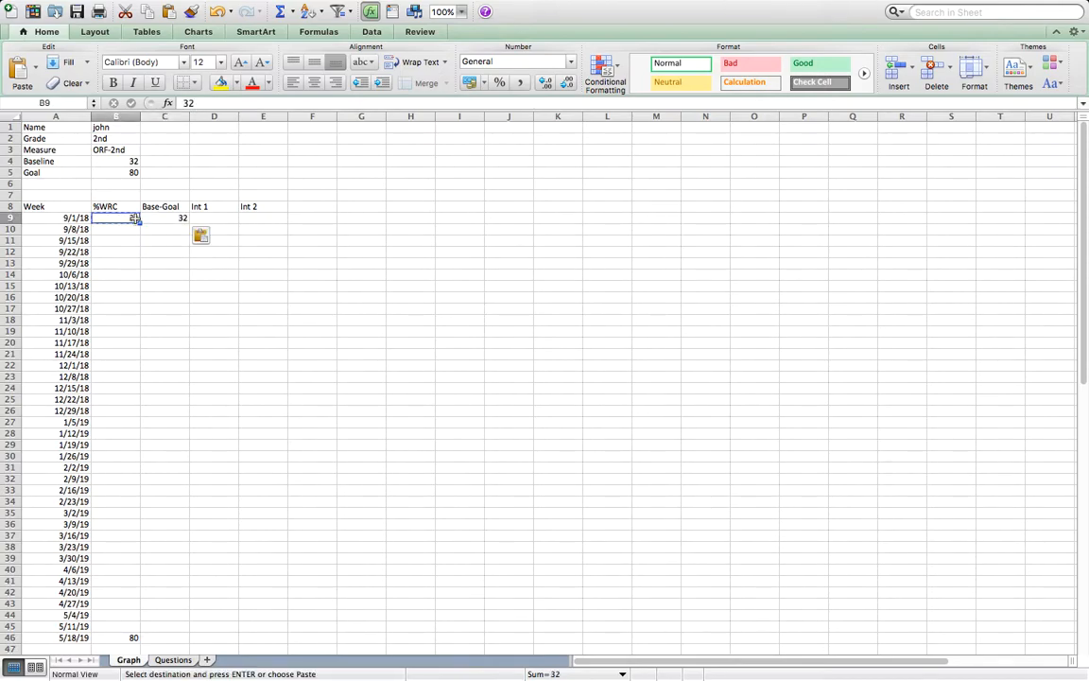
key("BackSpace")
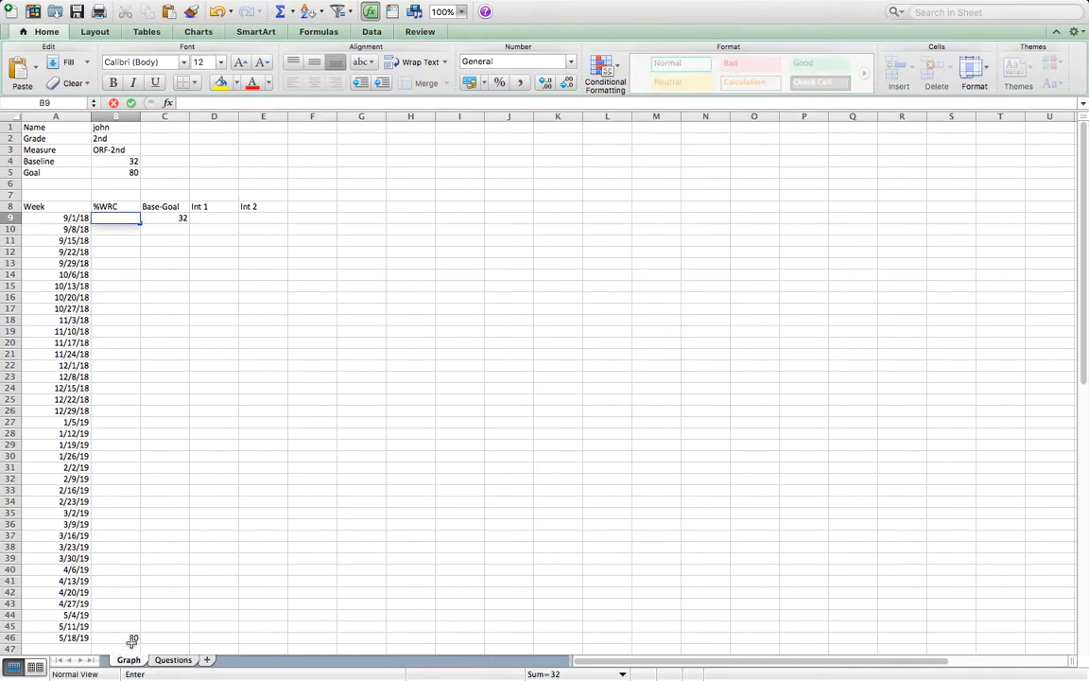
Move the 5/18/19 goal value from the %WRC column to the Base-Goal column.
left_click(133, 649)
left_click(131, 637)
key("ctrl+c")
key("Right")
key("ctrl+v")
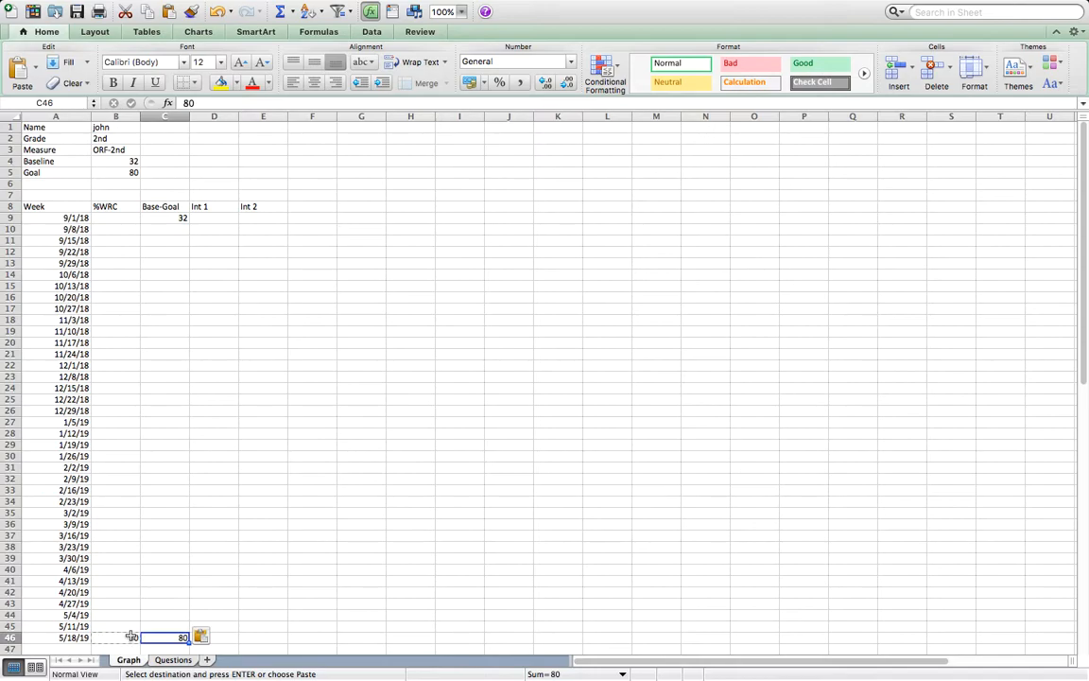
left_click(131, 638)
key("BackSpace")
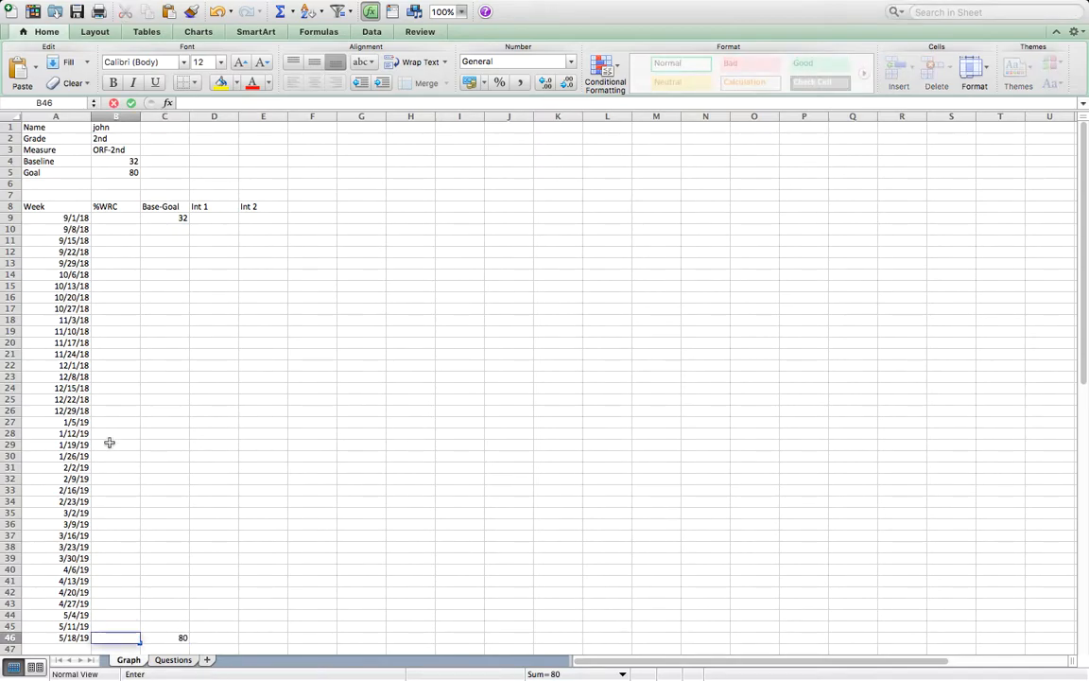
left_click(98, 399)
Check the empty first cells of the score columns and the Intervention 1 entry below the weekly data.
left_click(112, 219)
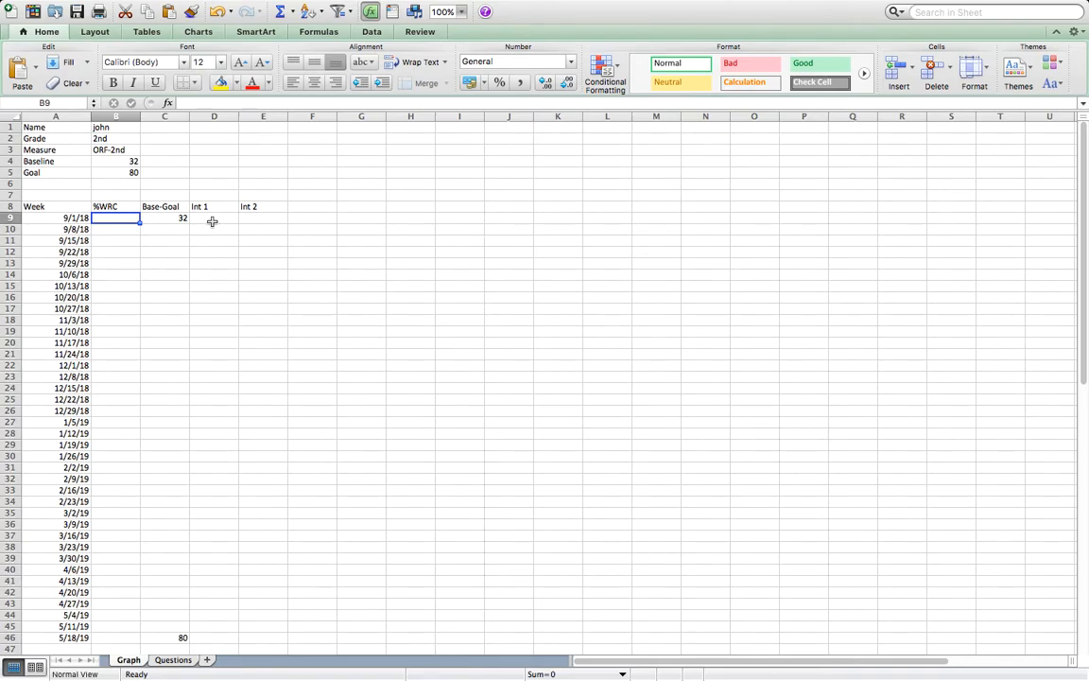
left_click(212, 219)
left_click(208, 235)
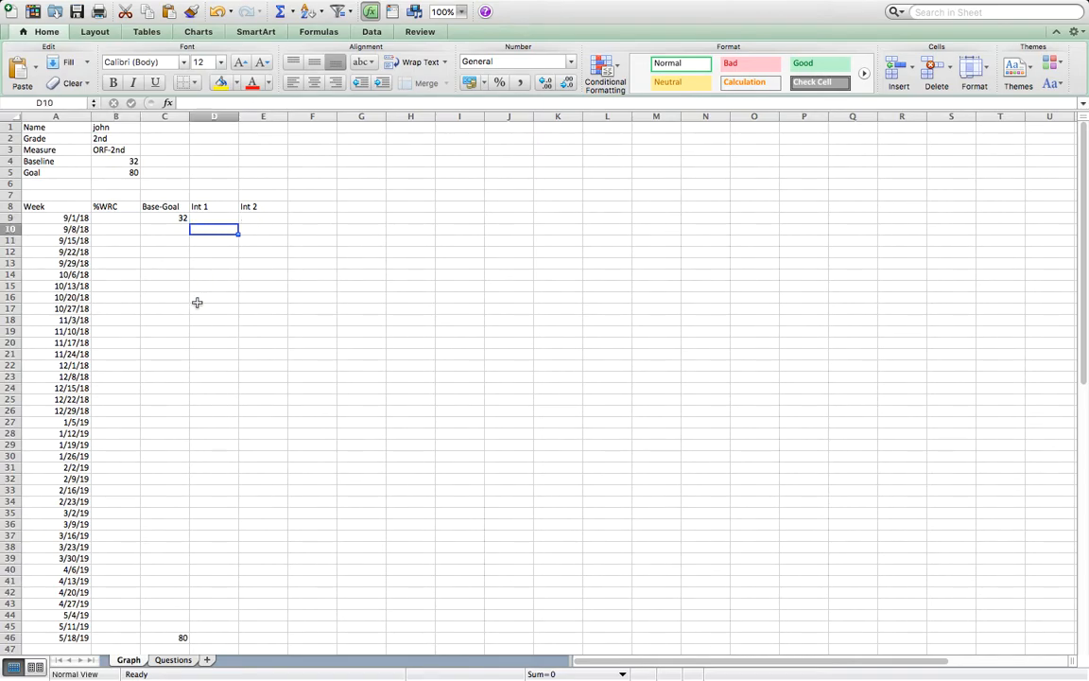
scroll(197, 302, "down", 7)
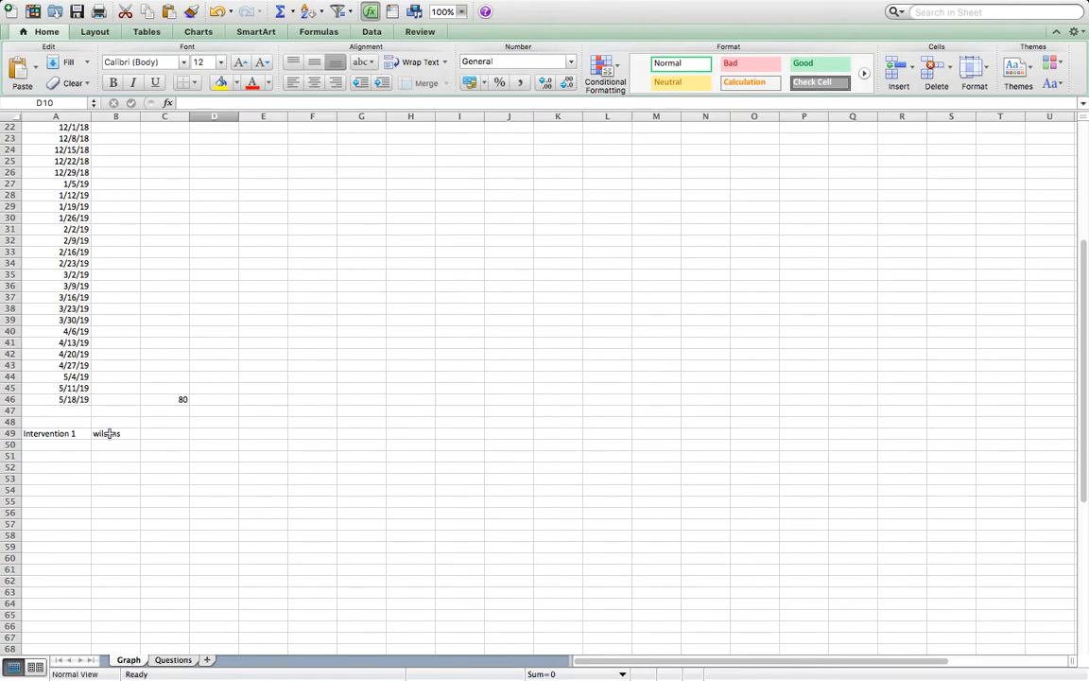
left_click(106, 433)
scroll(126, 438, "up", 2)
scroll(126, 438, "up", 5)
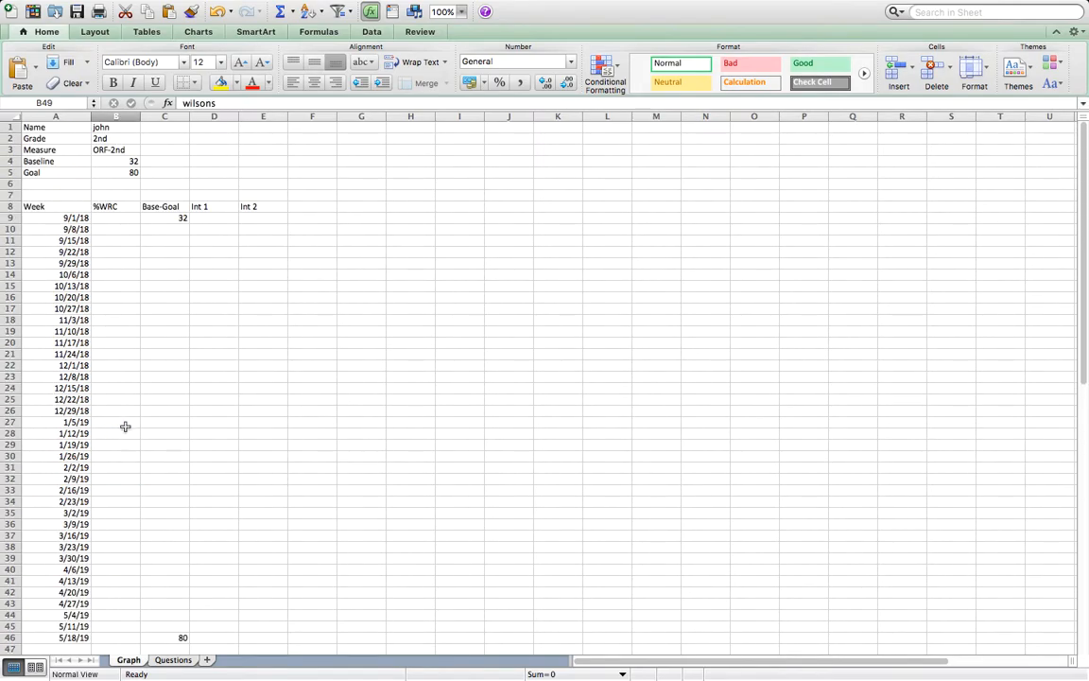
Enter the Int 1 scores 35, 38, 45, 48 and 50 for the weeks 9/8/18 through 10/6/18.
left_click(213, 233)
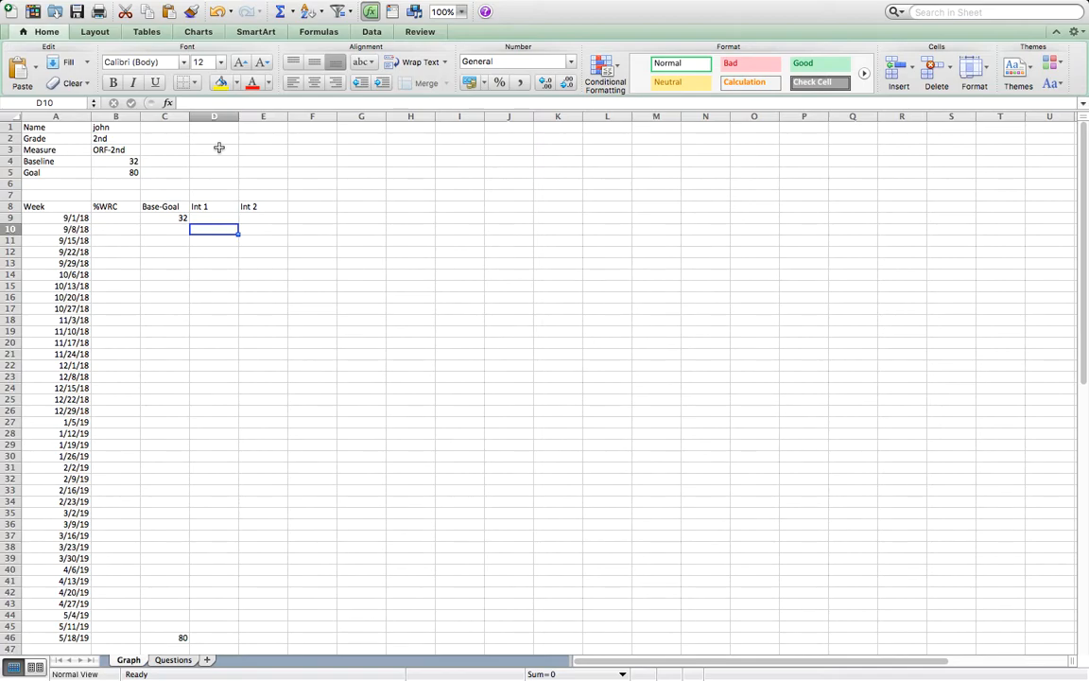
type("35")
key("Return")
type("38")
key("Return")
type("45")
key("Return")
type("48")
key("Return")
type("50")
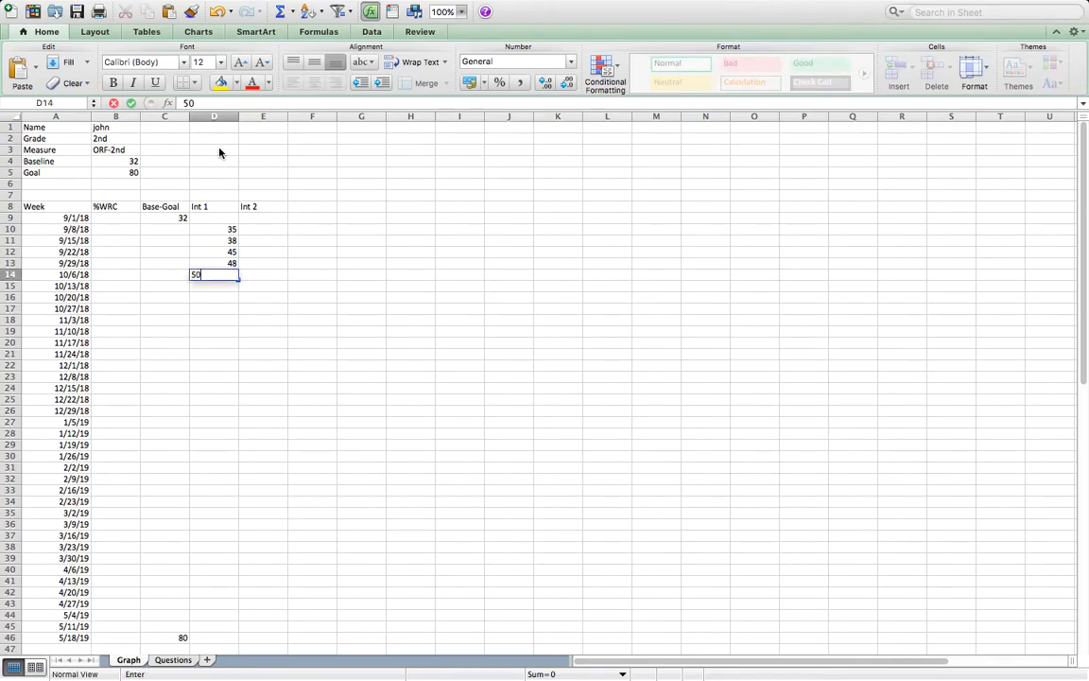
key("Return")
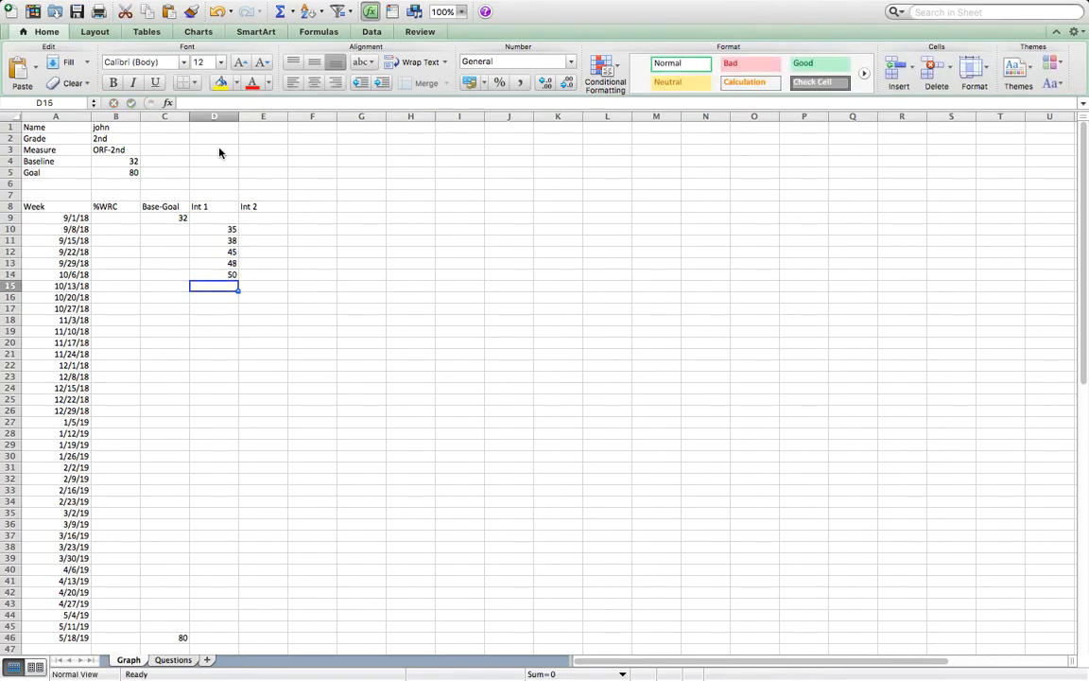
Continue the Int 1 scores with 52, 34, 35 and 55 for the weeks 10/13/18 through 11/3/18.
type("52")
key("Return")
type("34")
key("Return")
type("35")
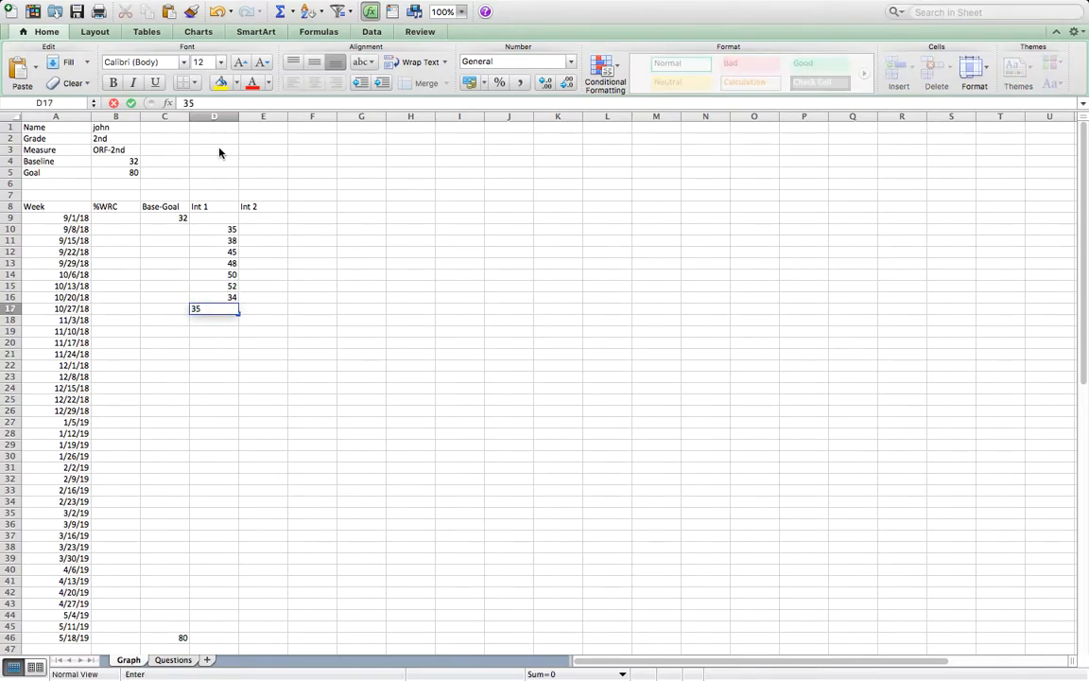
key("Return")
type("55")
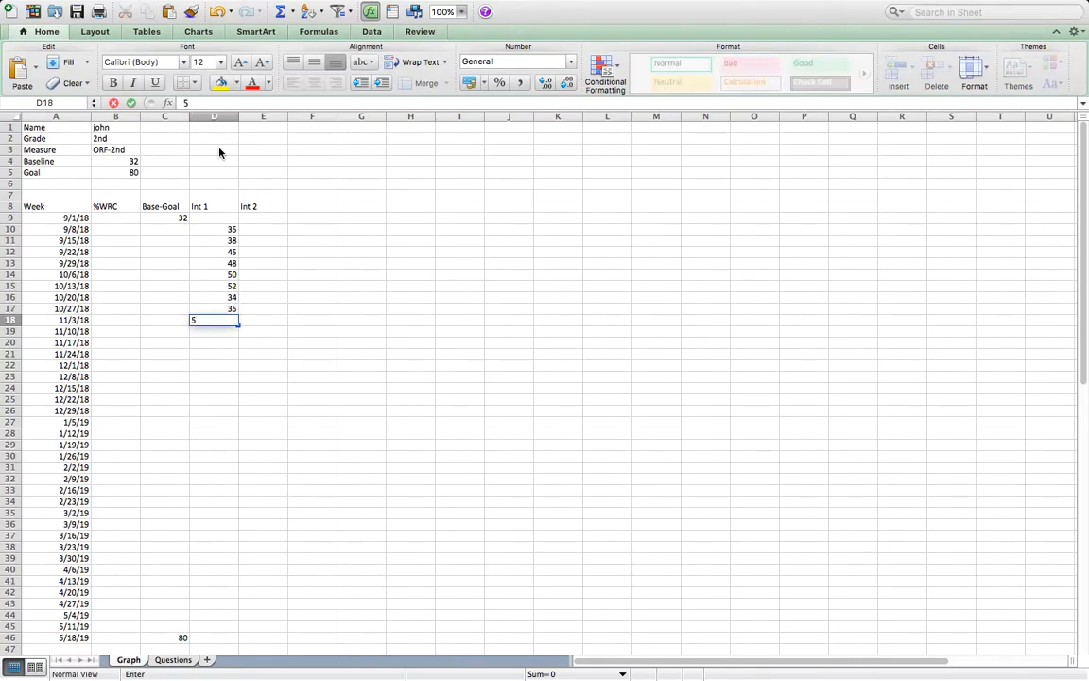
key("Return")
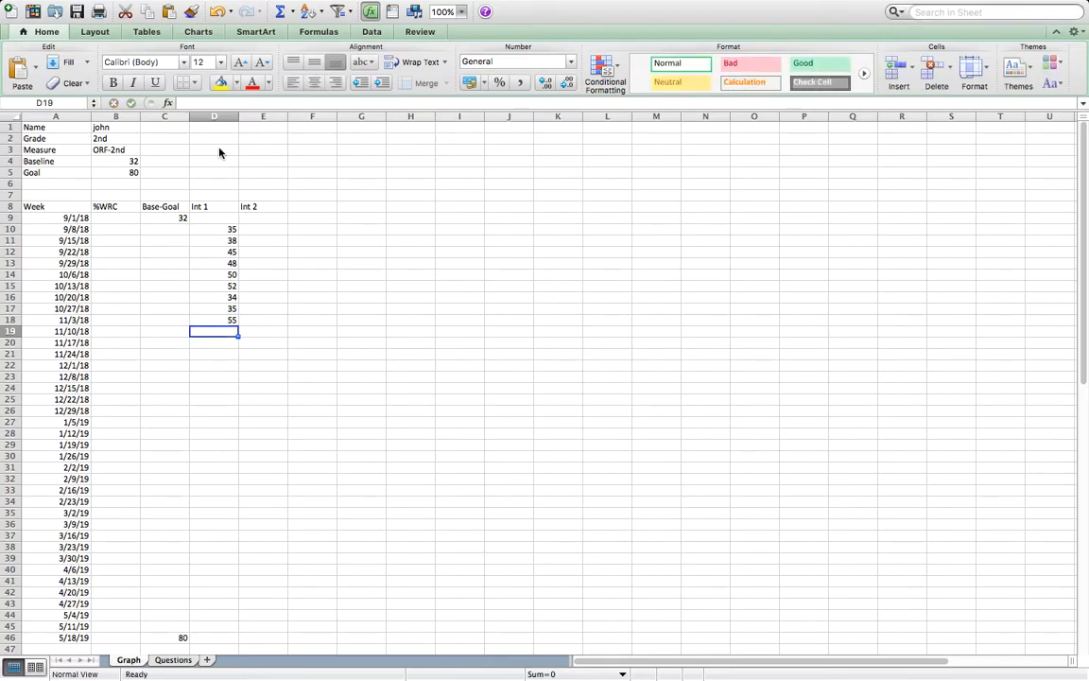
Clear the 11/3/18 score in the Int 1 column and set the 10/27/18 score to 55.
left_click(234, 231)
key("Down")
key("Down")
key("Down")
key("Down")
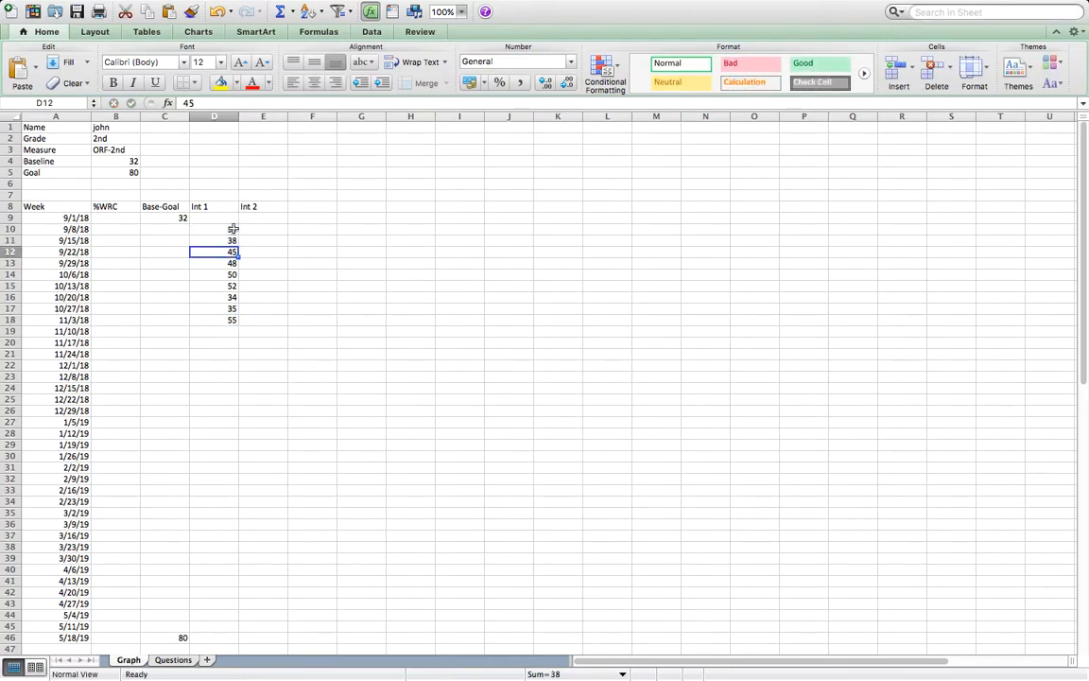
key("Down")
key("Down")
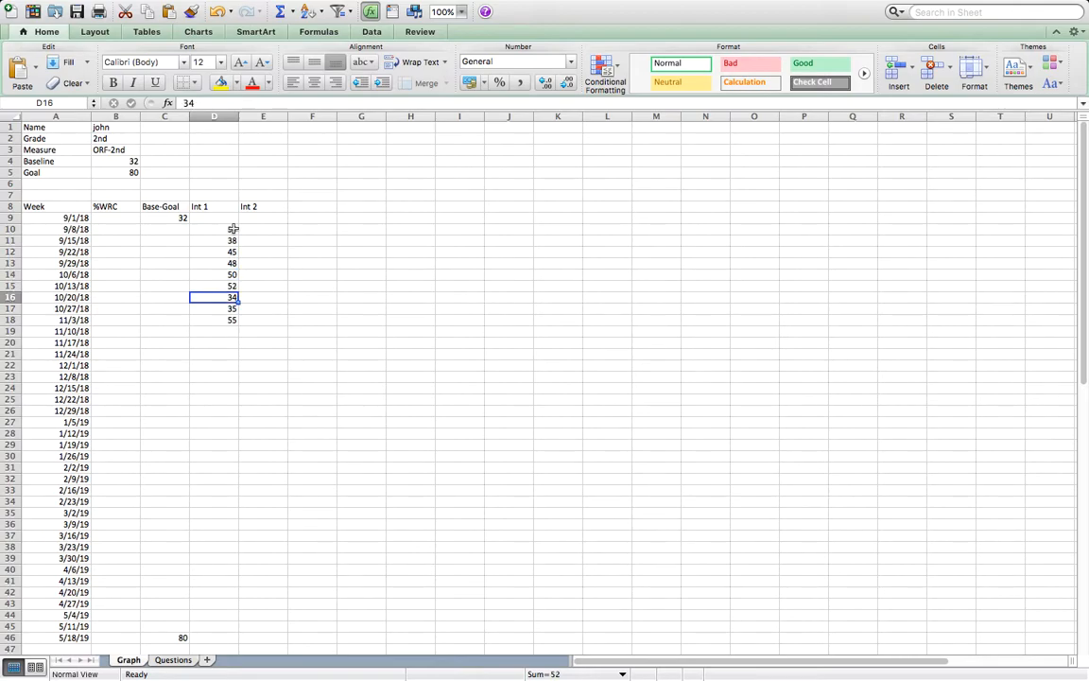
key("Down")
key("Down")
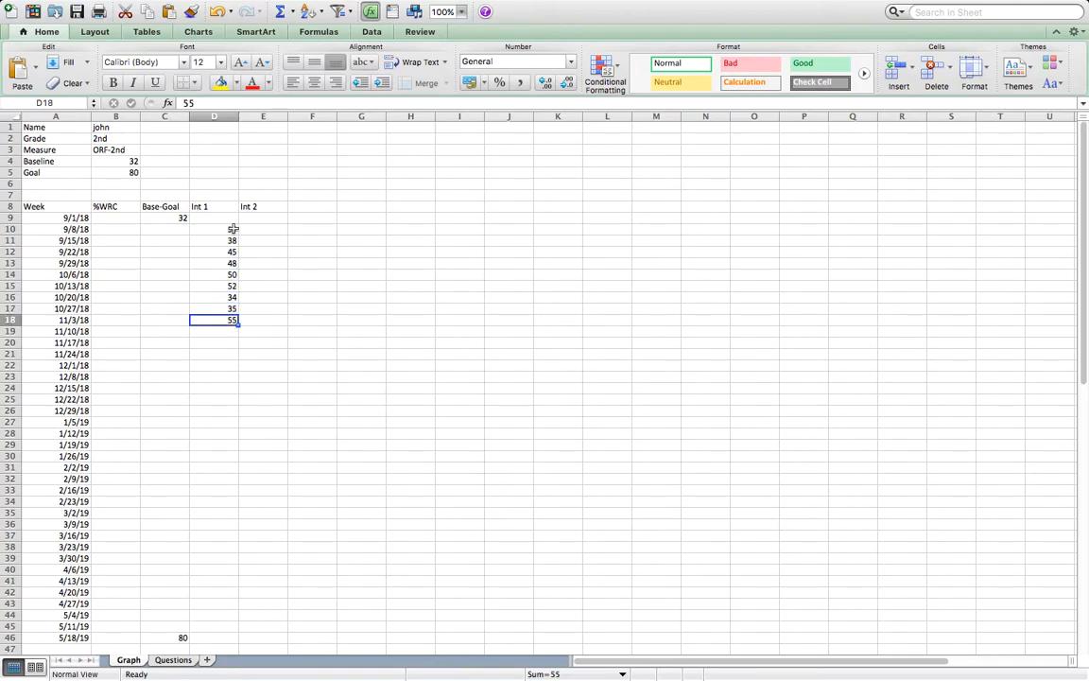
key("BackSpace")
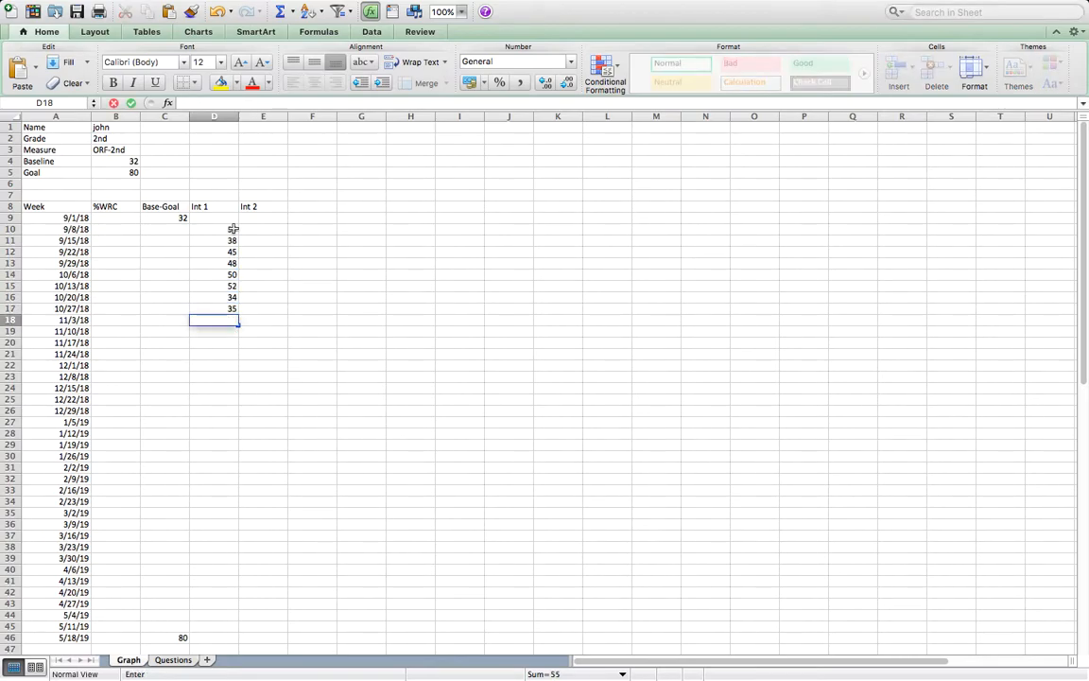
key("Up")
type("55")
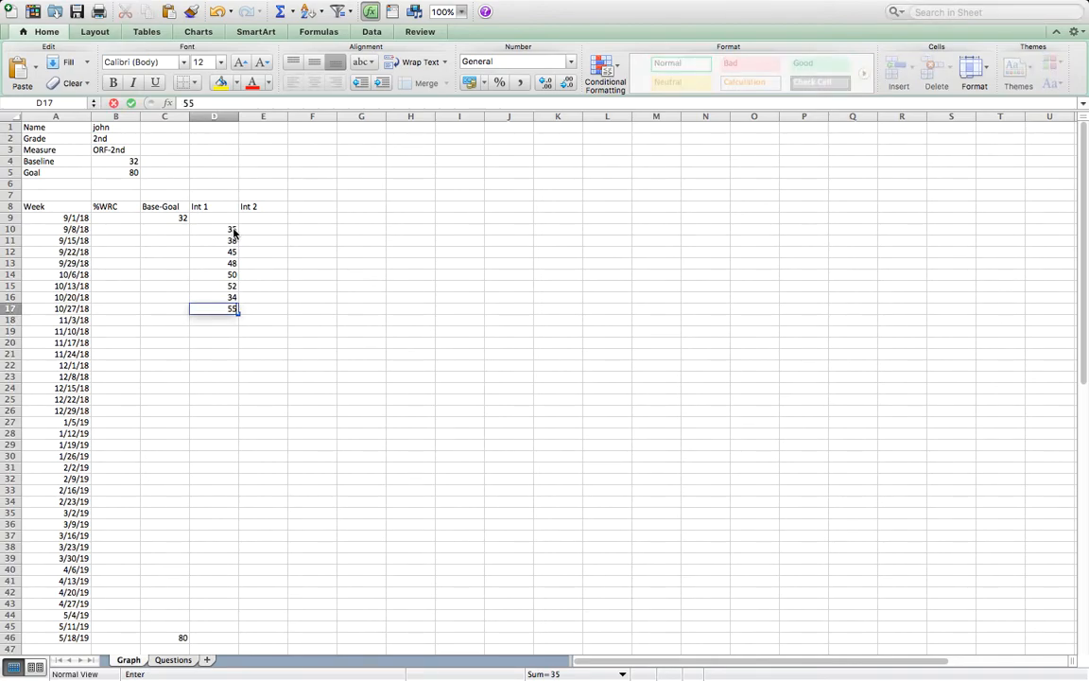
key("Up")
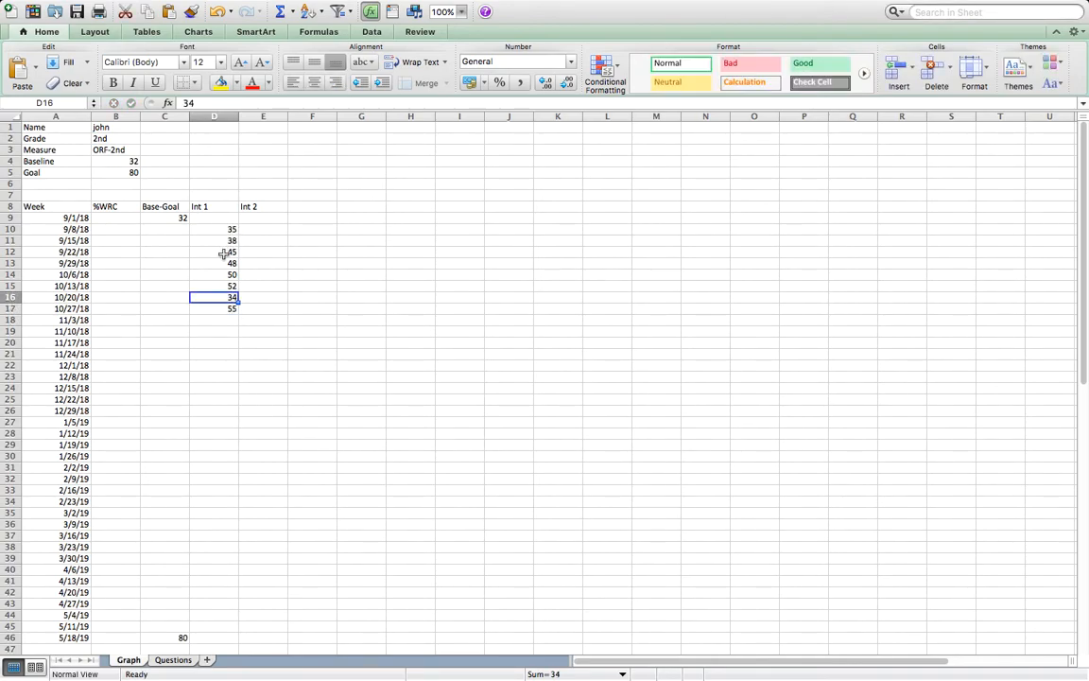
left_click(230, 230)
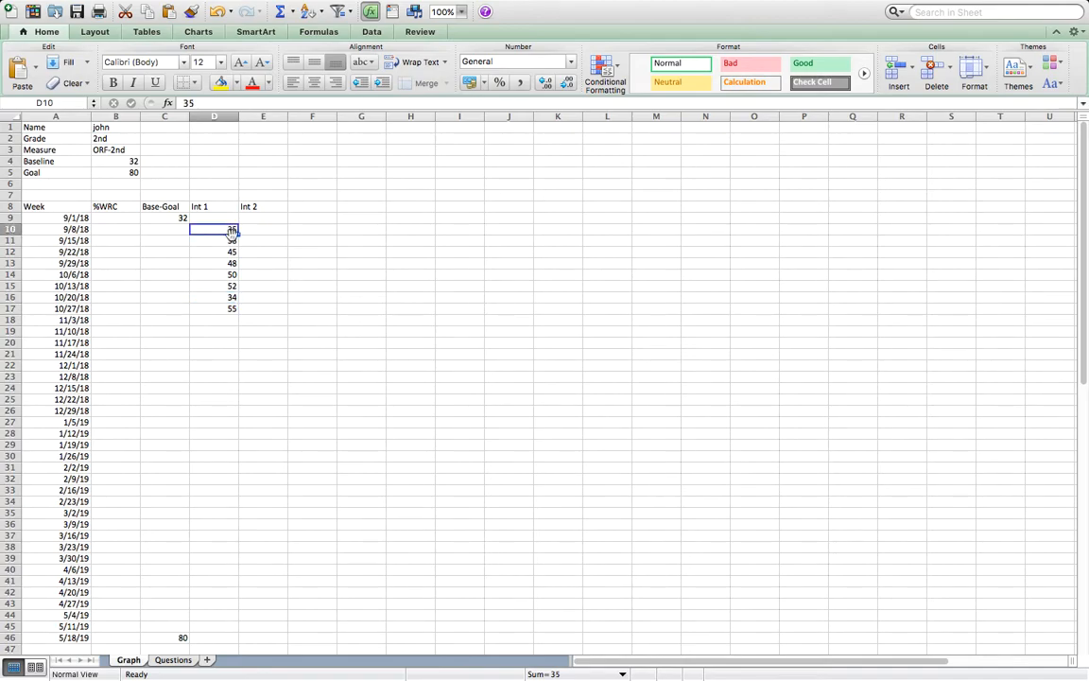
left_click(229, 308)
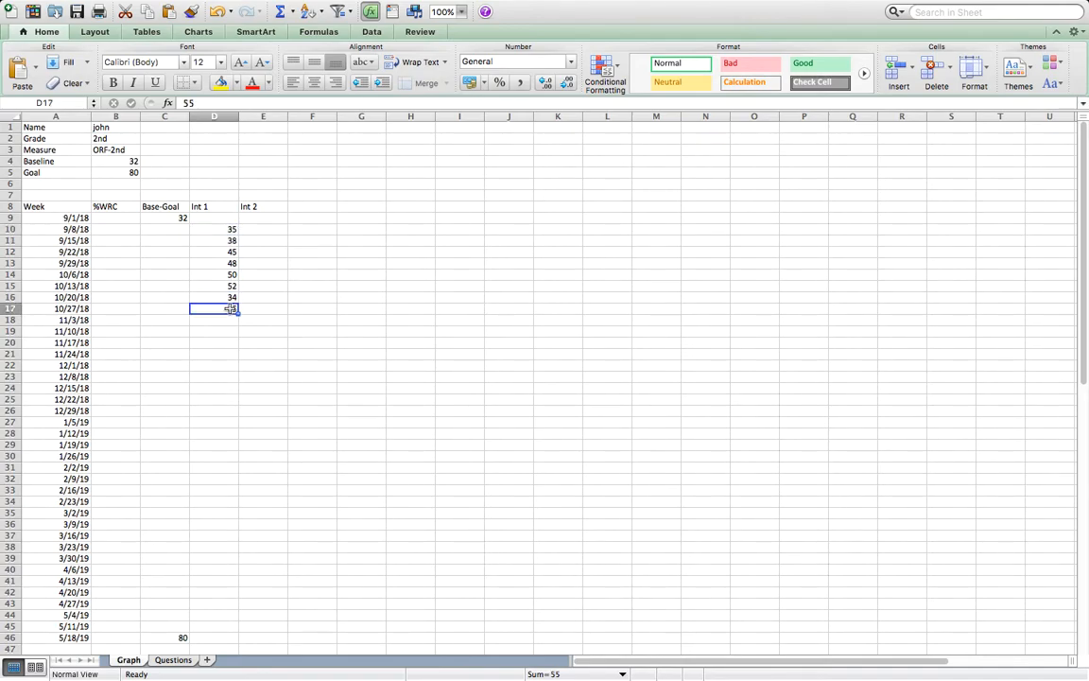
Insert a Marked Scatter chart from the weekly table A8:E46, including the headers from Week to Int 2.
left_click_drag(46, 205, 241, 635)
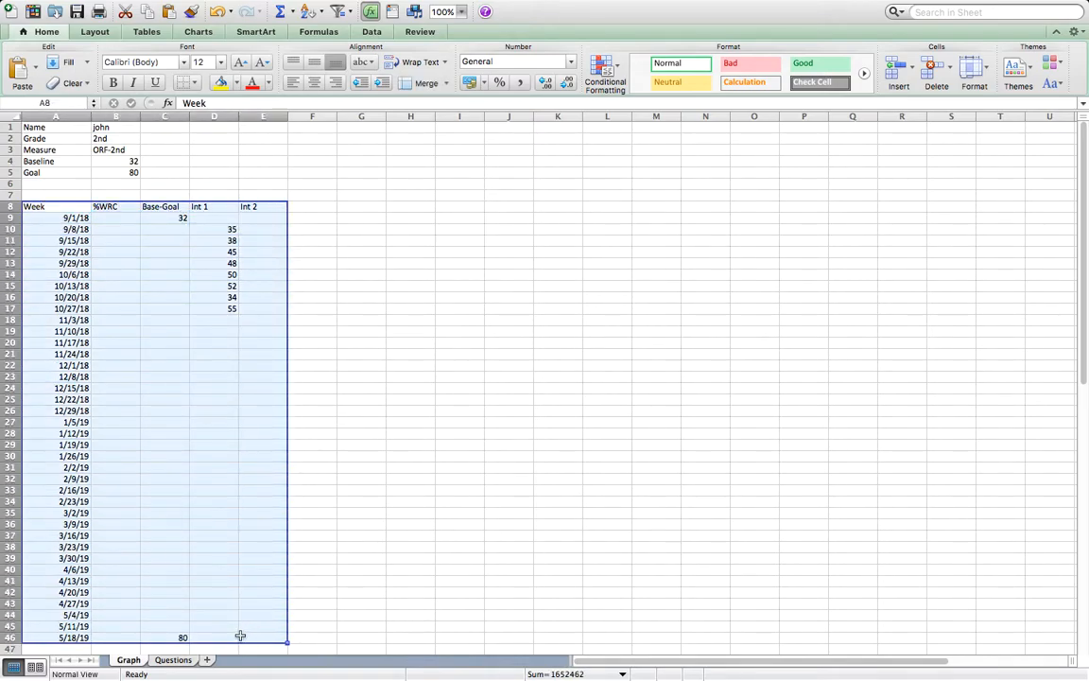
left_click(208, 30)
left_click(228, 64)
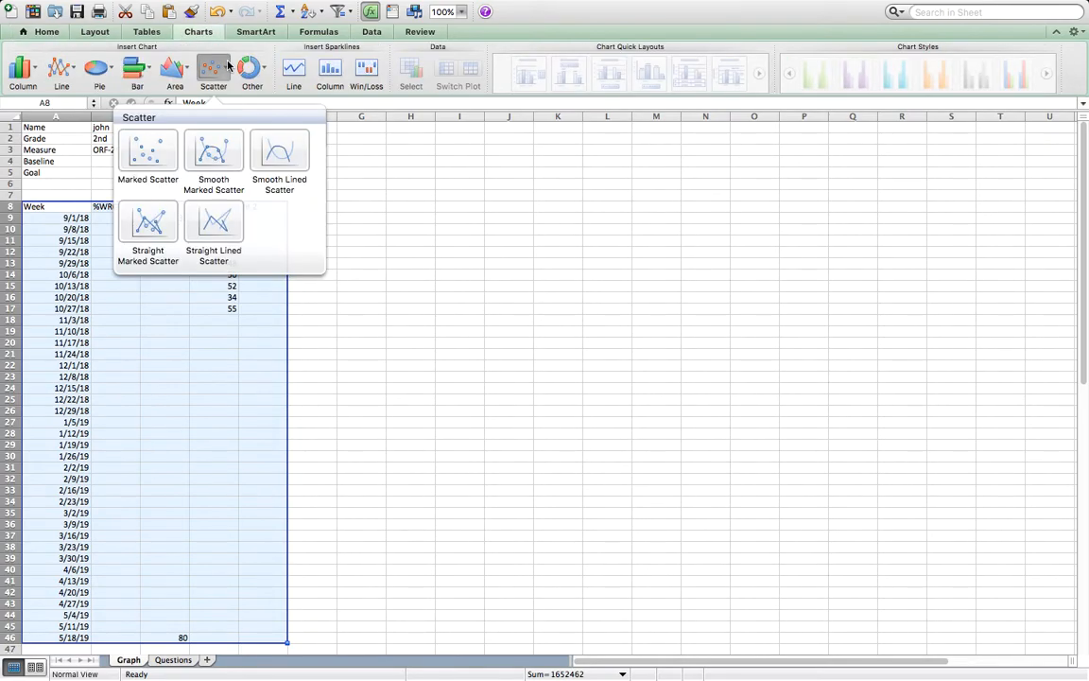
left_click(146, 154)
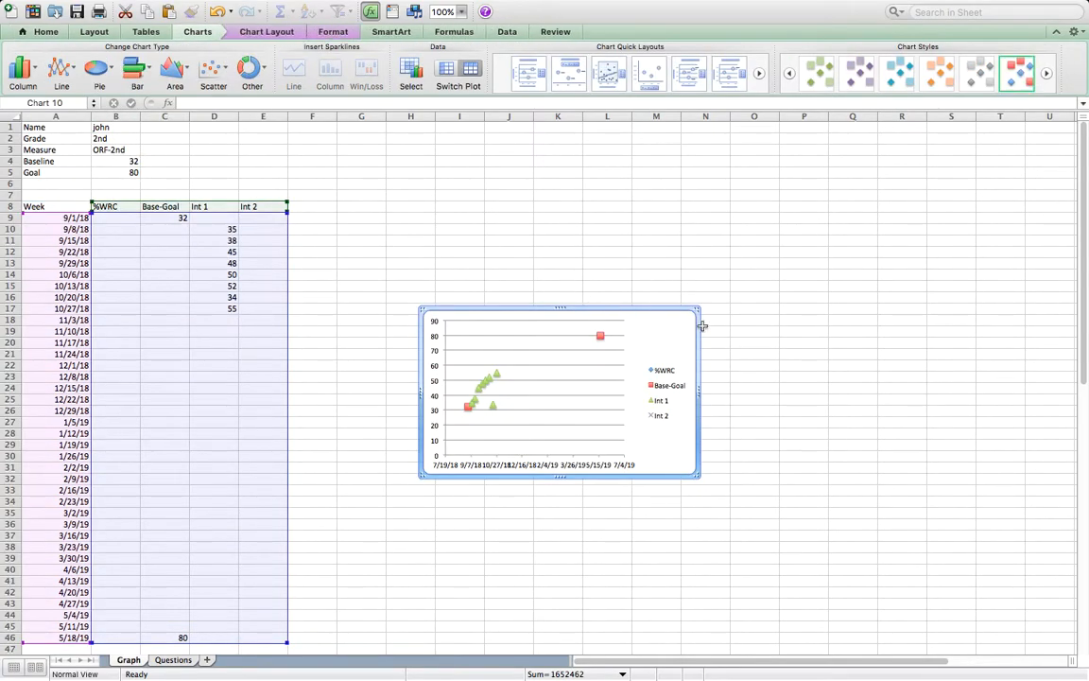
Enlarge the scatter chart beside the table to span about columns G to S and rows 2 to 41.
left_click_drag(724, 284, 878, 141)
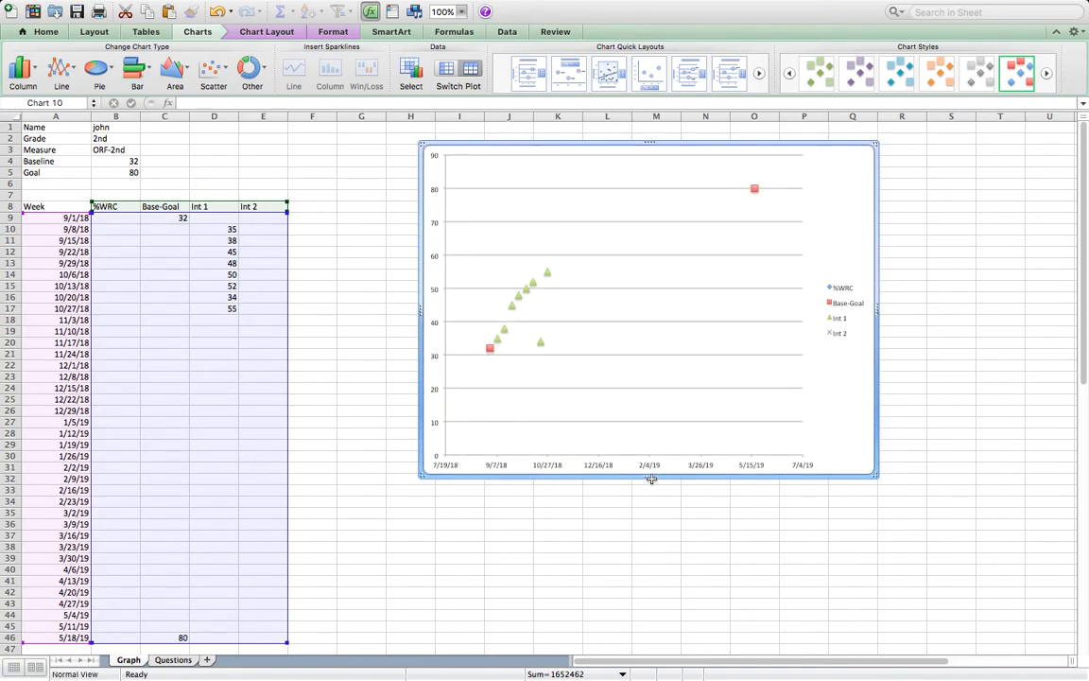
left_click_drag(651, 478, 651, 574)
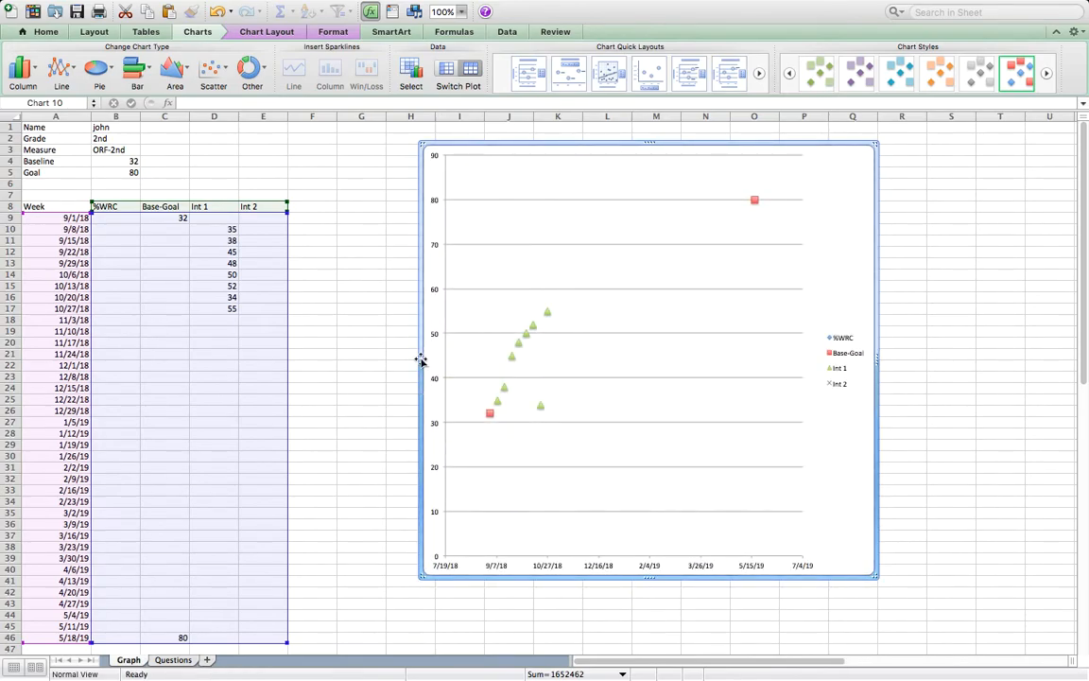
left_click_drag(421, 364, 330, 360)
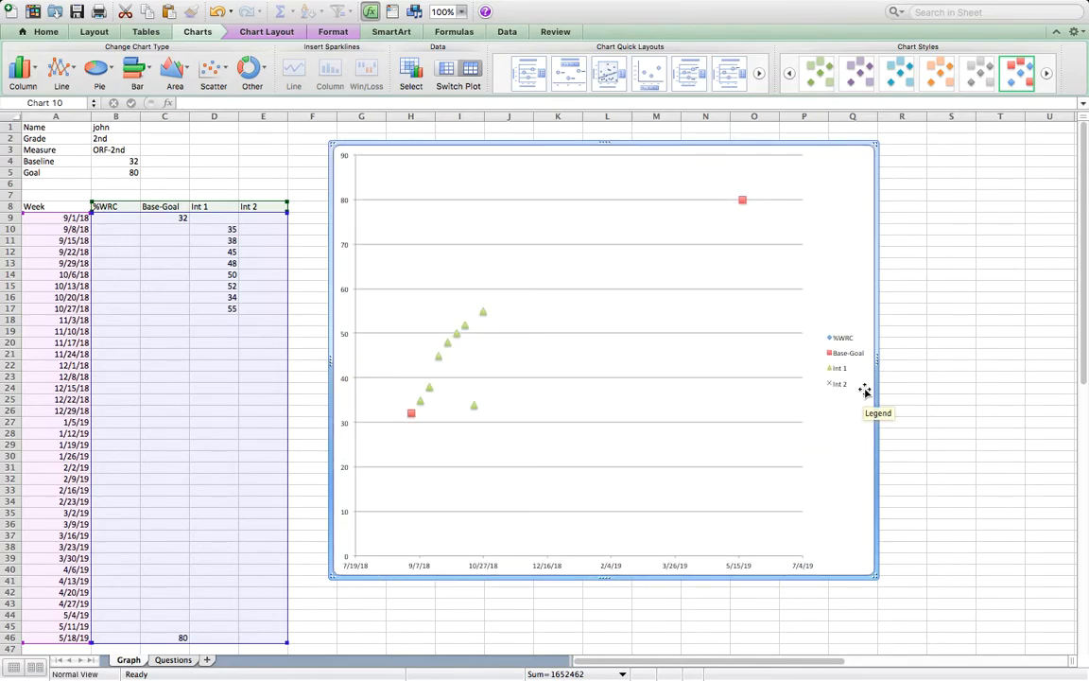
left_click_drag(876, 362, 966, 360)
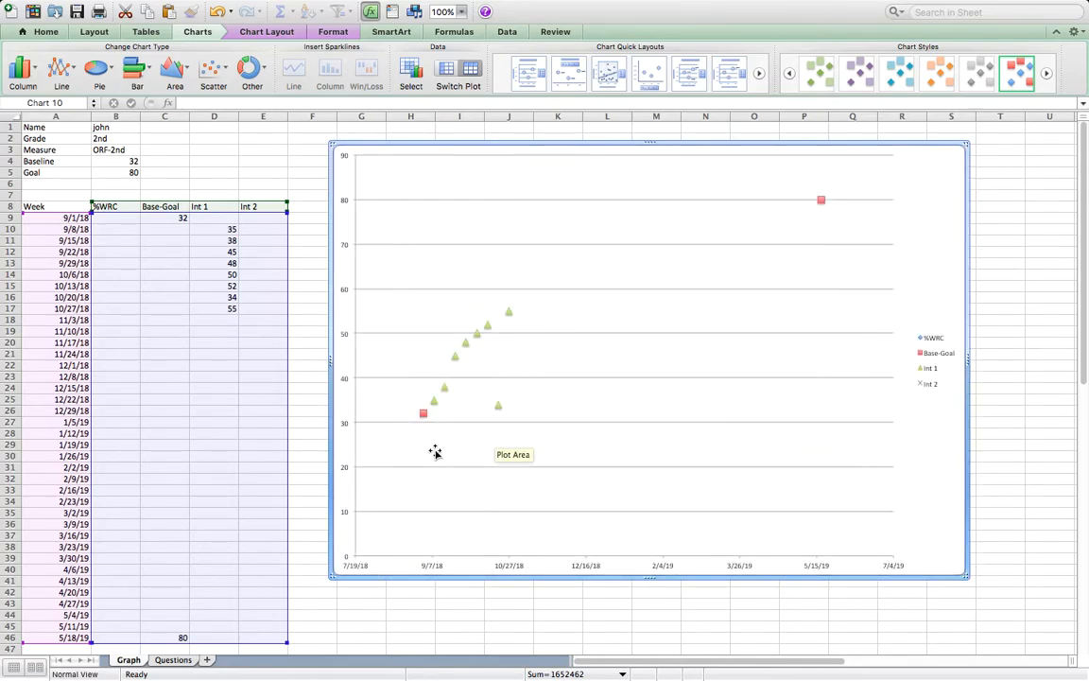
Add a linear trendline to the Base-Goal series in the chart.
left_click(423, 415)
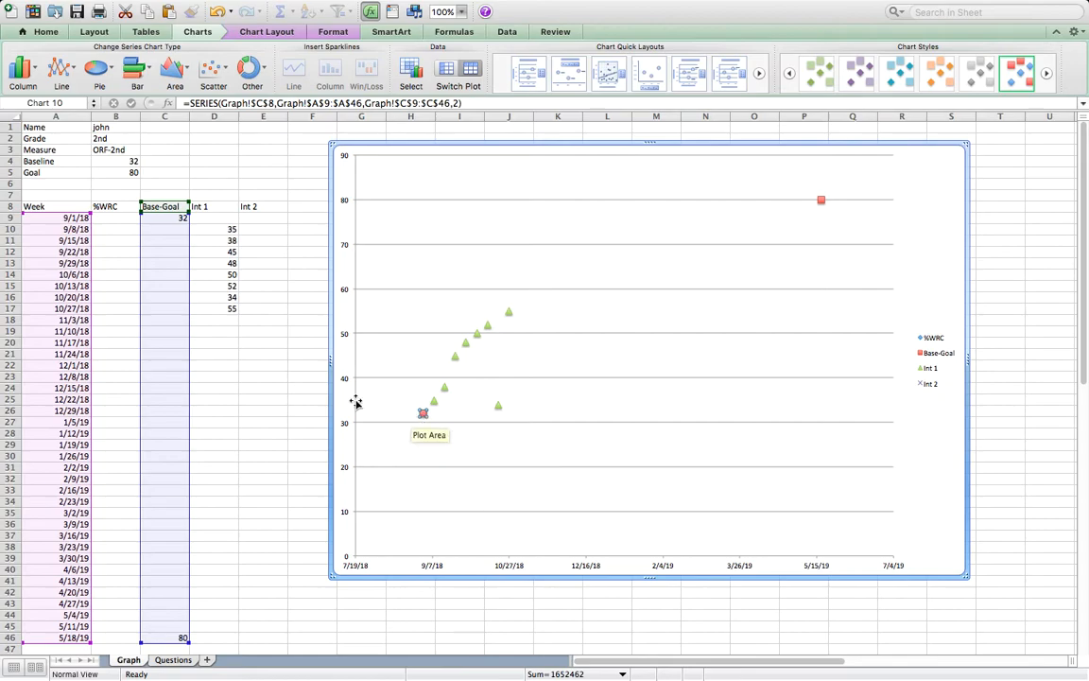
right_click(423, 414)
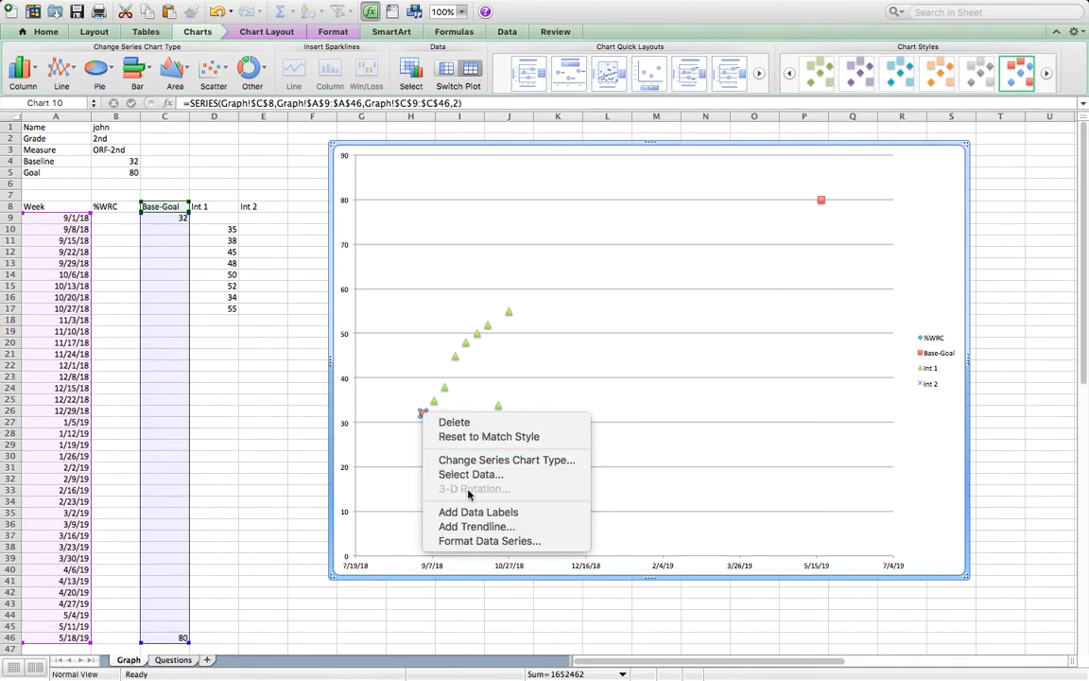
left_click(475, 527)
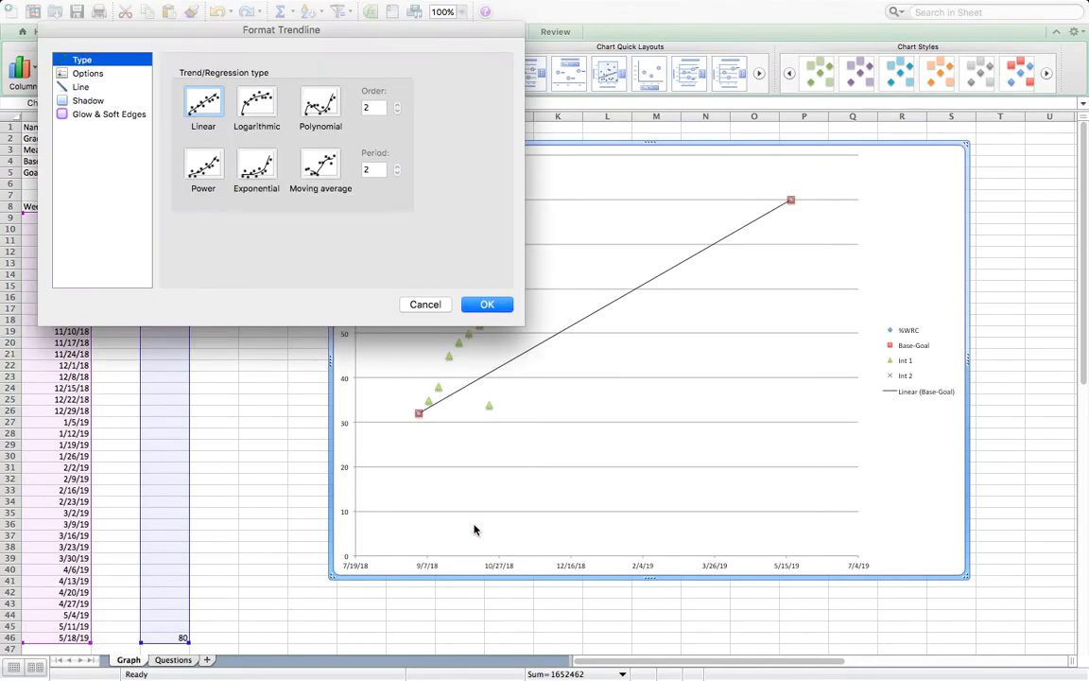
left_click(487, 304)
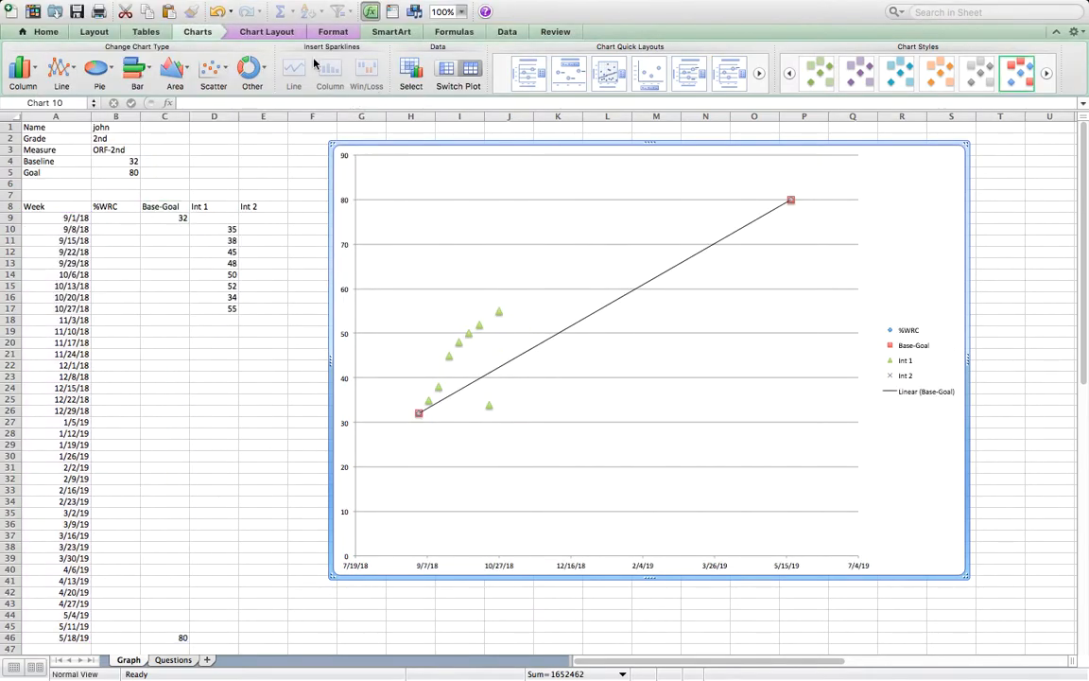
Color the Base-Goal trendline red and apply the thick red line style to it.
left_click(332, 33)
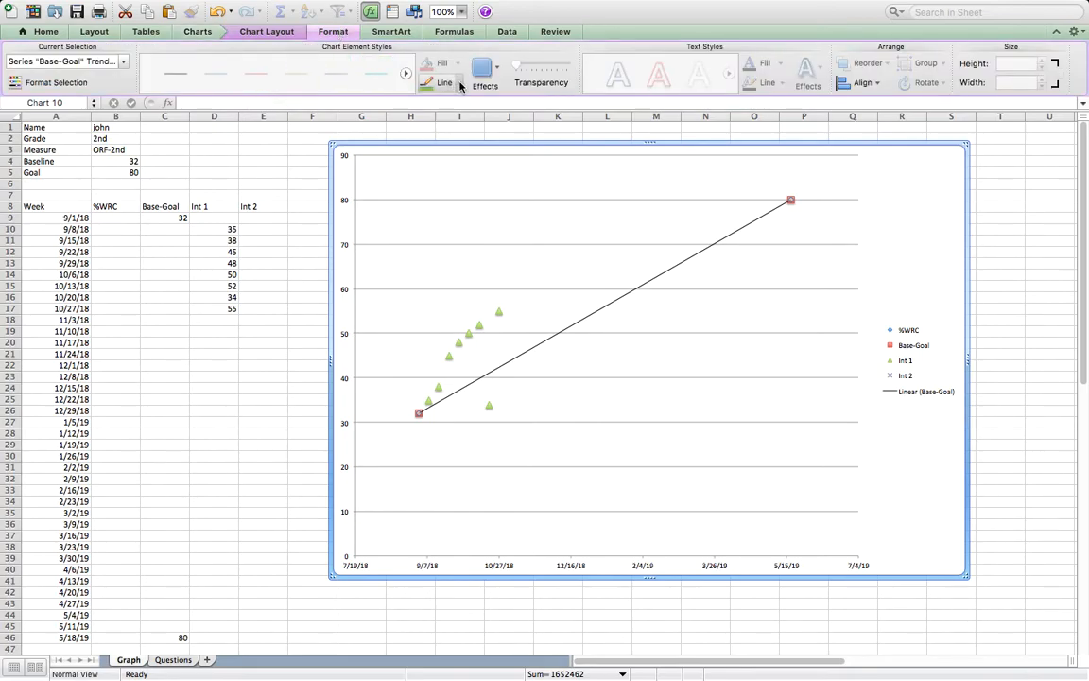
left_click(461, 85)
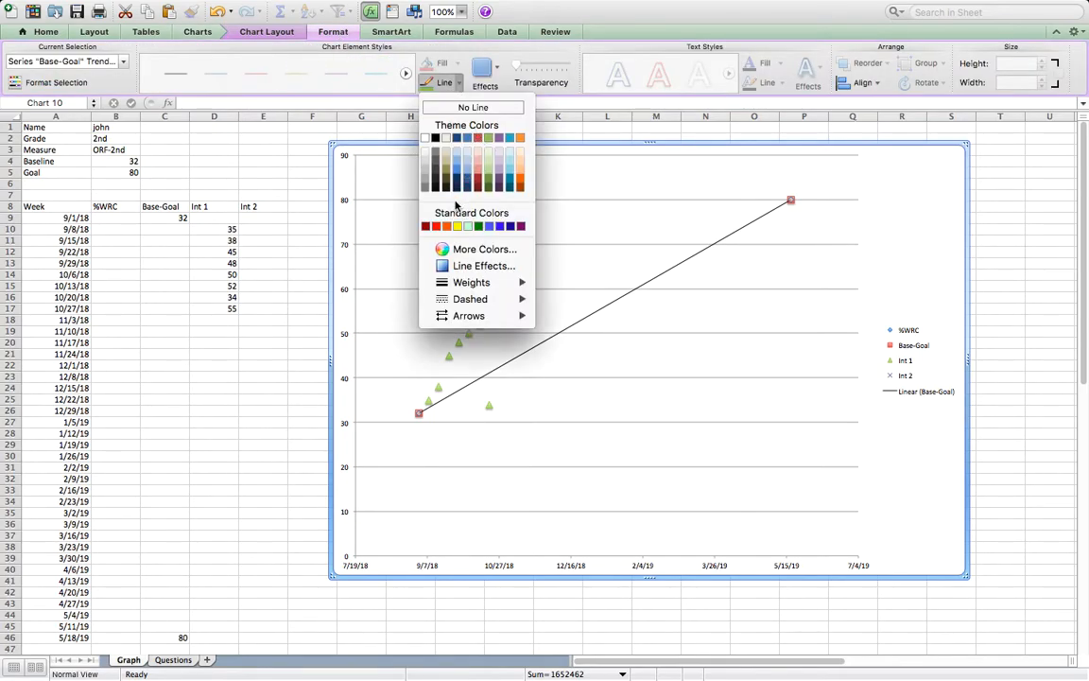
left_click(437, 227)
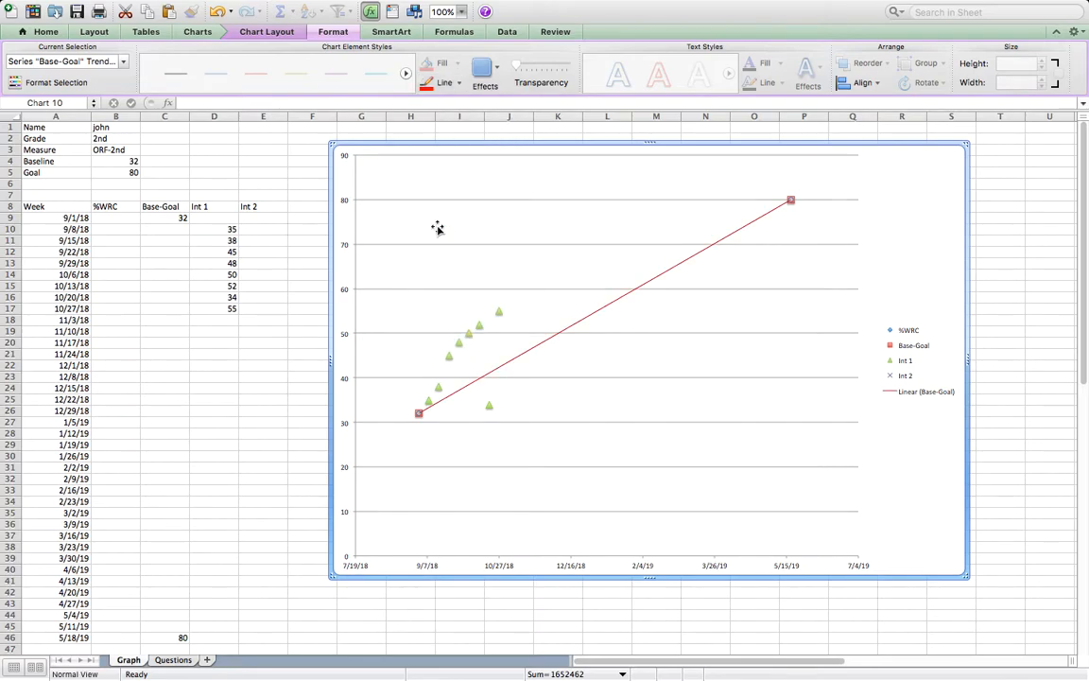
left_click(408, 73)
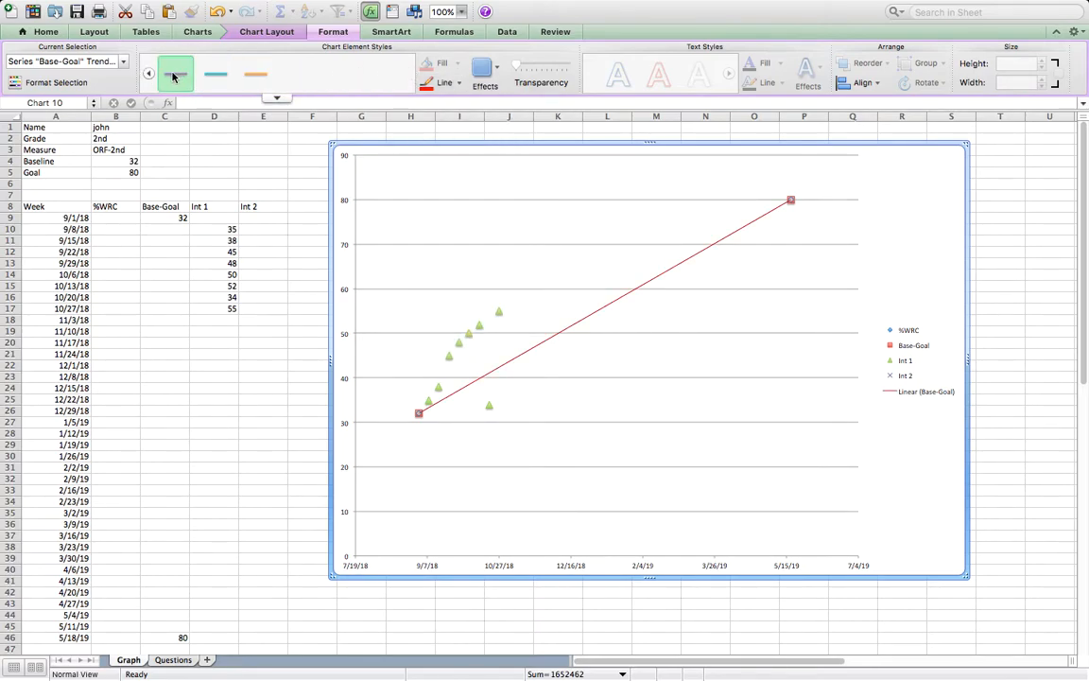
left_click(149, 74)
left_click(335, 79)
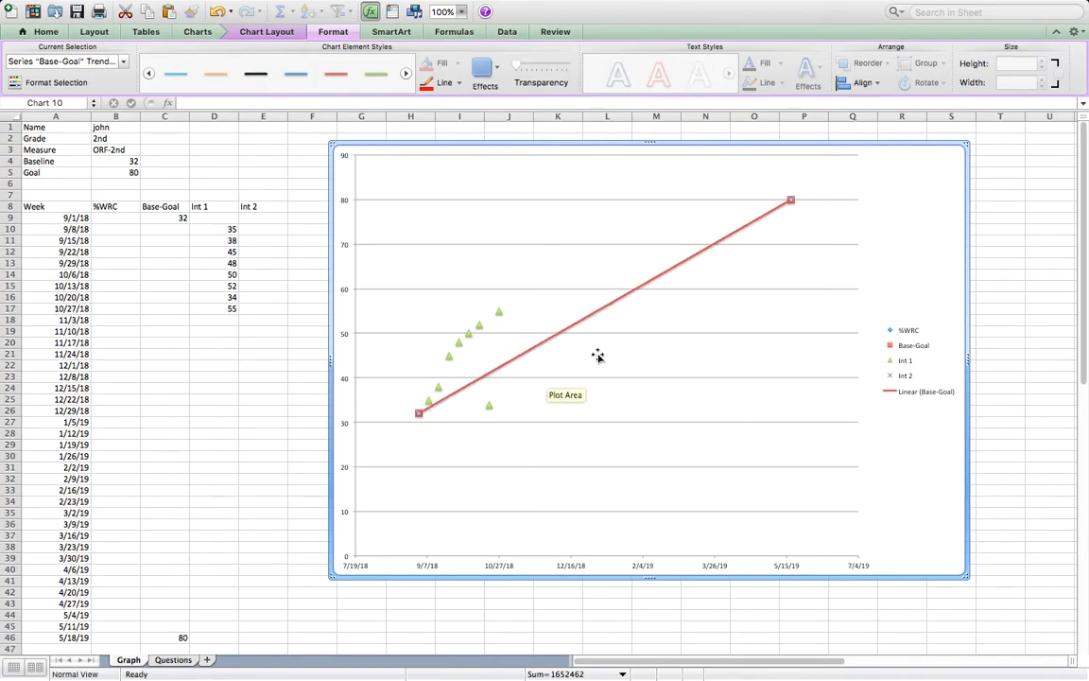
Add a linear trendline to the Int 1 series and give it the thick green line style.
left_click(429, 403)
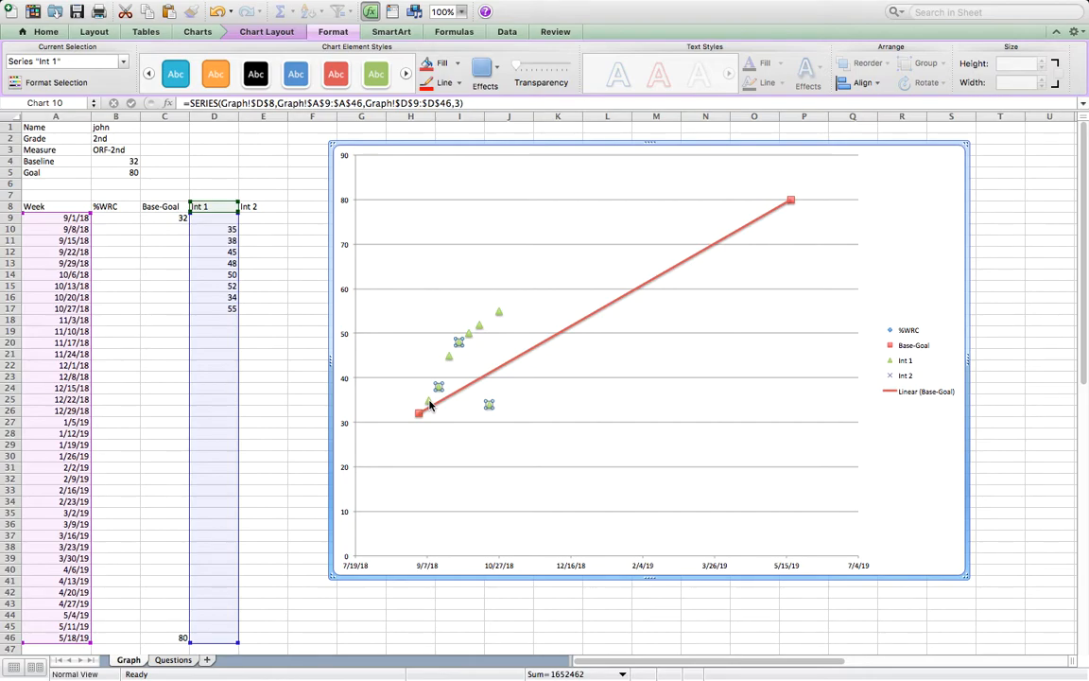
right_click(428, 403)
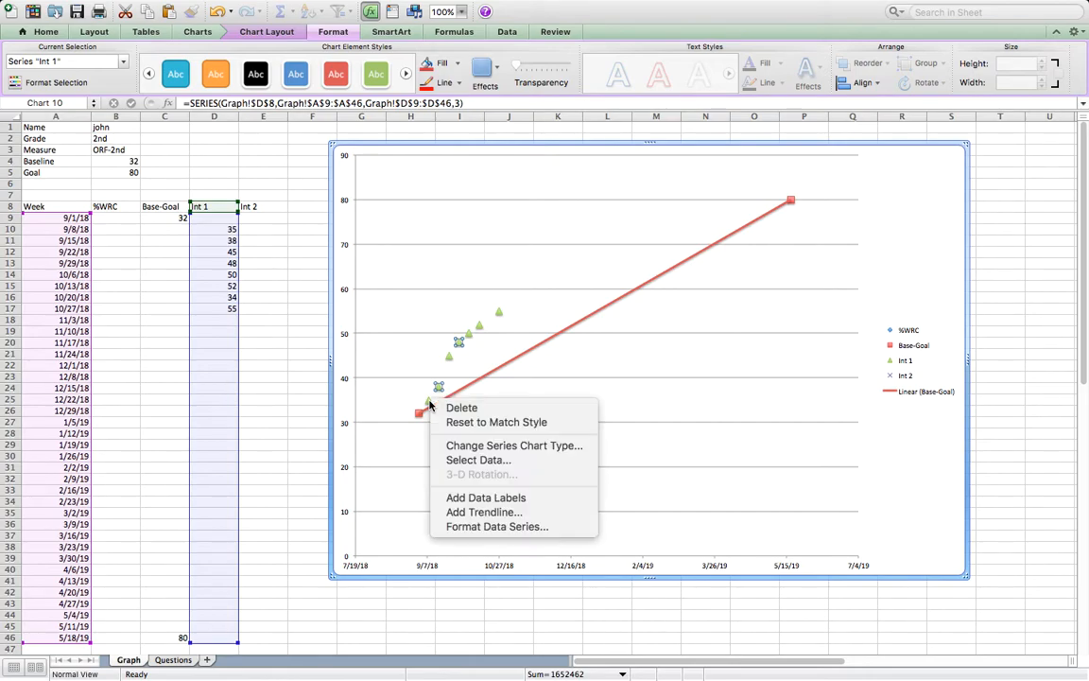
left_click(476, 513)
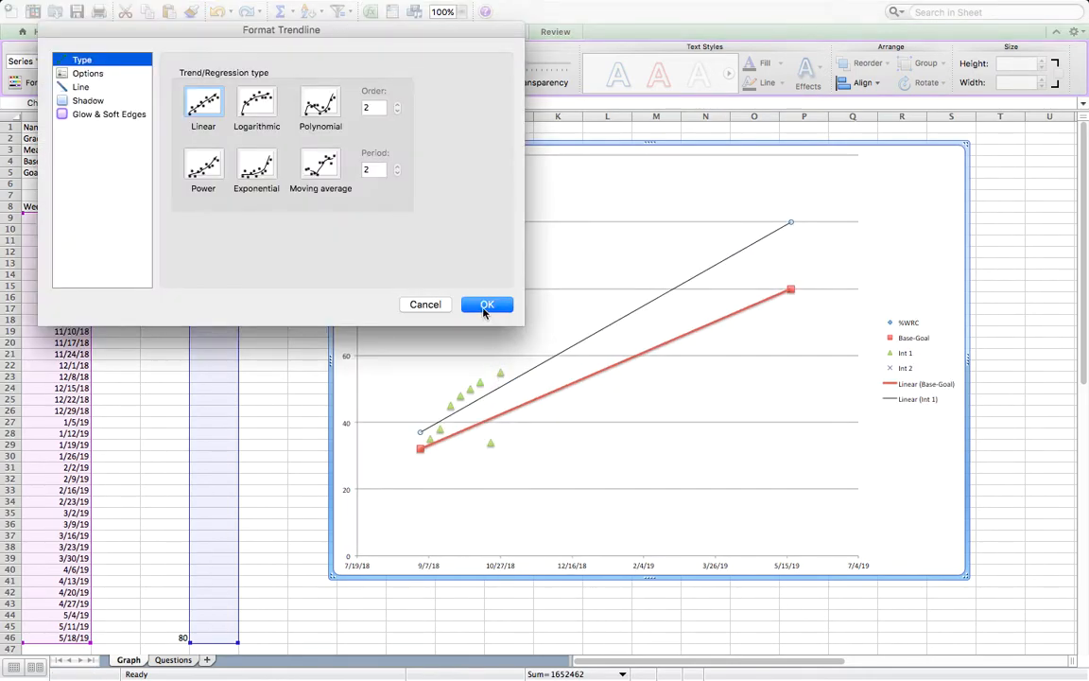
left_click(485, 304)
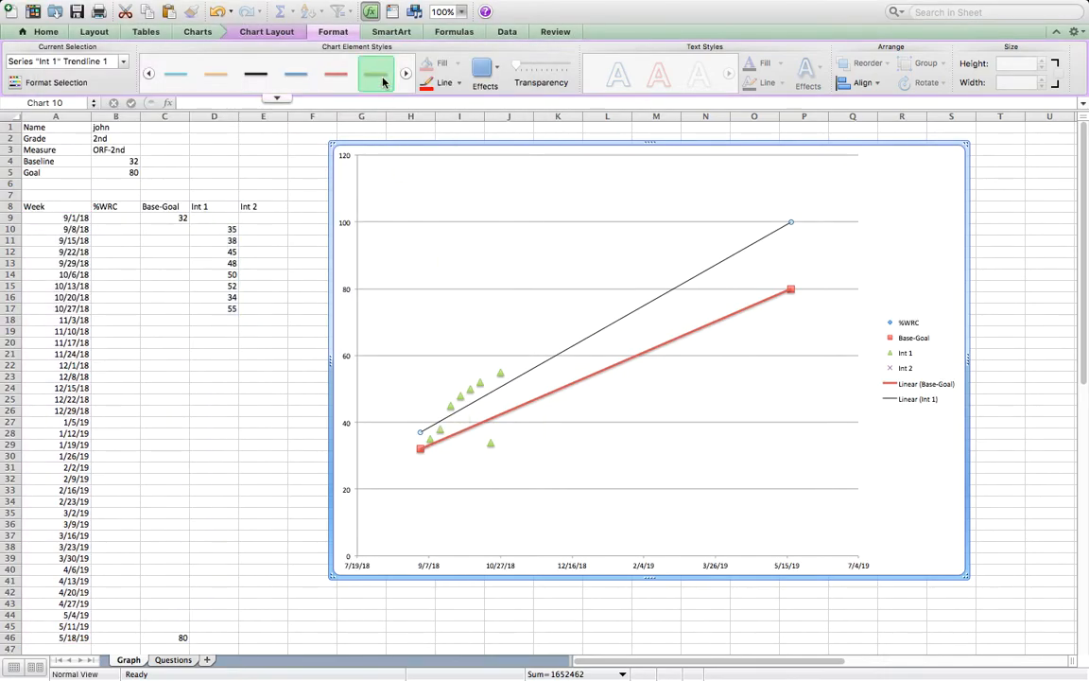
left_click(383, 82)
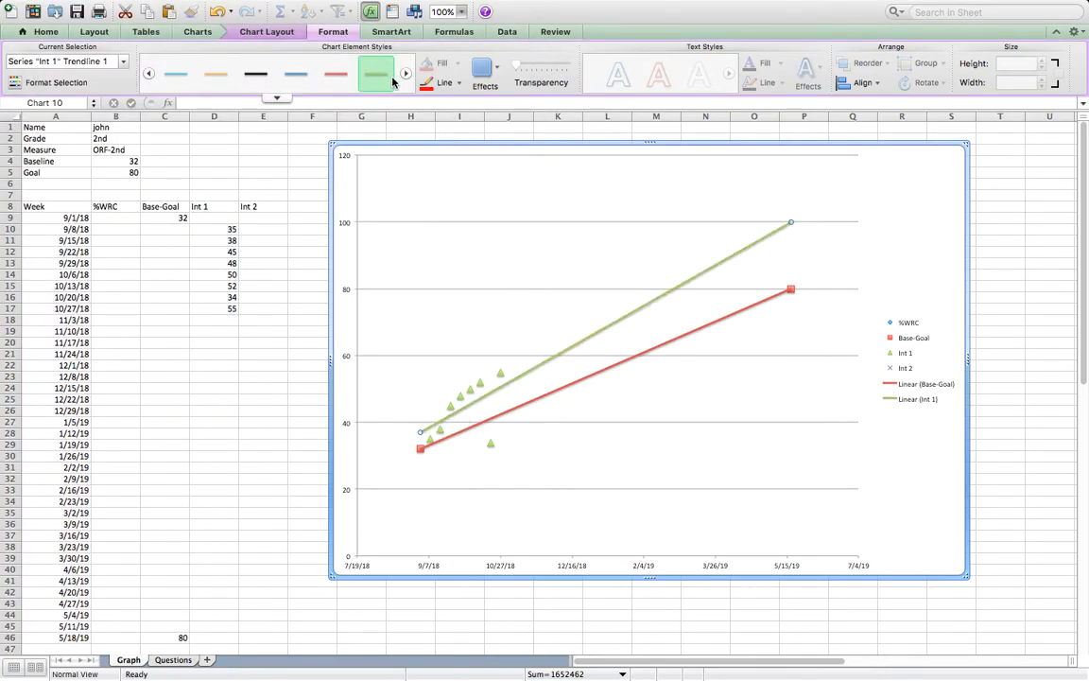
Change the Int 1 trendline to a dashed line style.
left_click(460, 83)
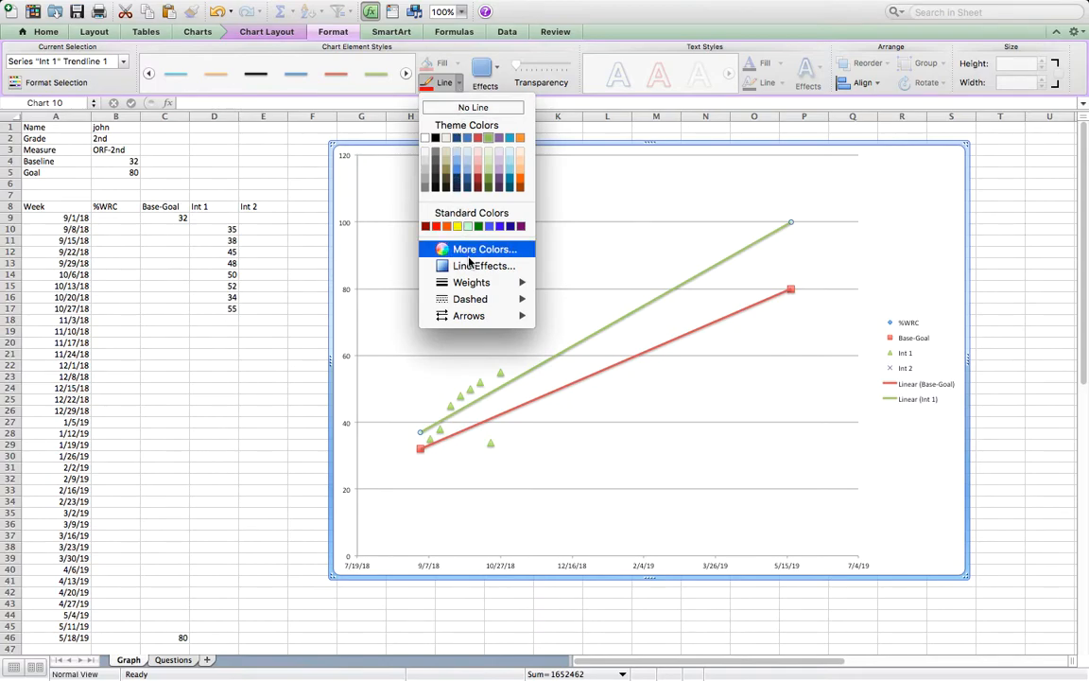
mouse_move(477, 299)
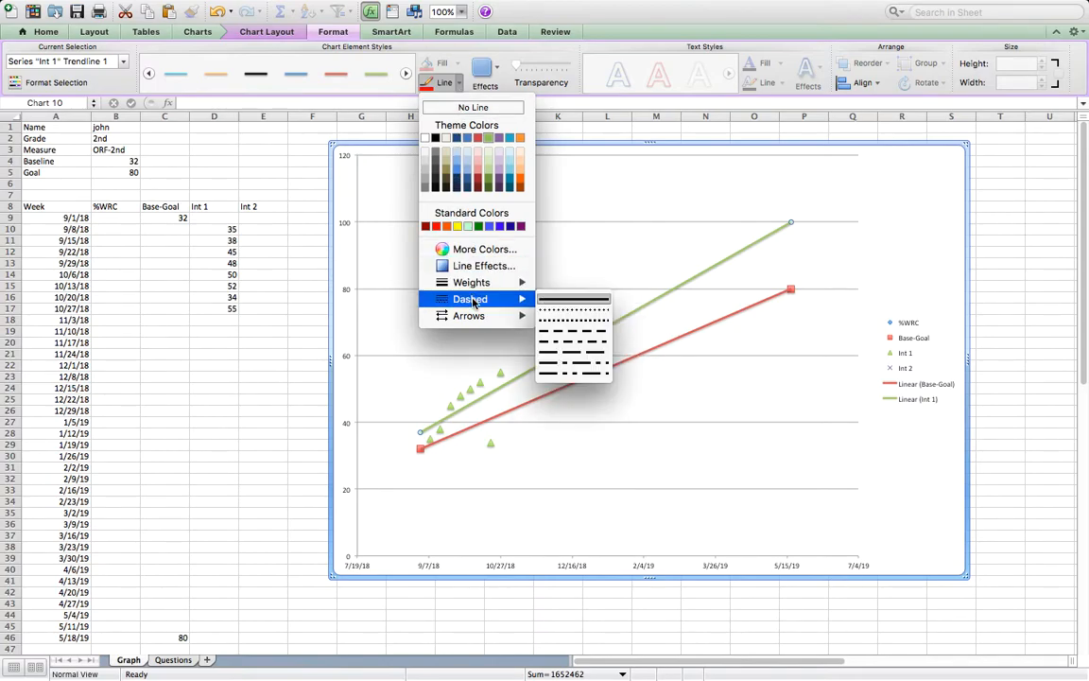
left_click(553, 326)
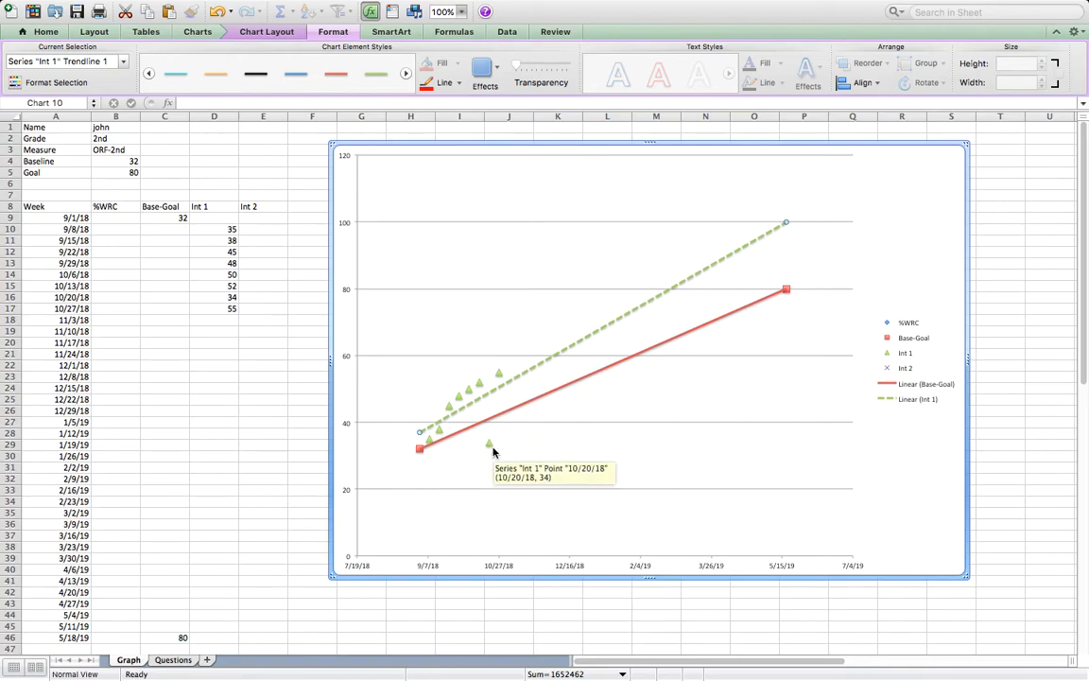
Clear the outlying Int 1 score for 10/20/18 in cell D16.
left_click(488, 447)
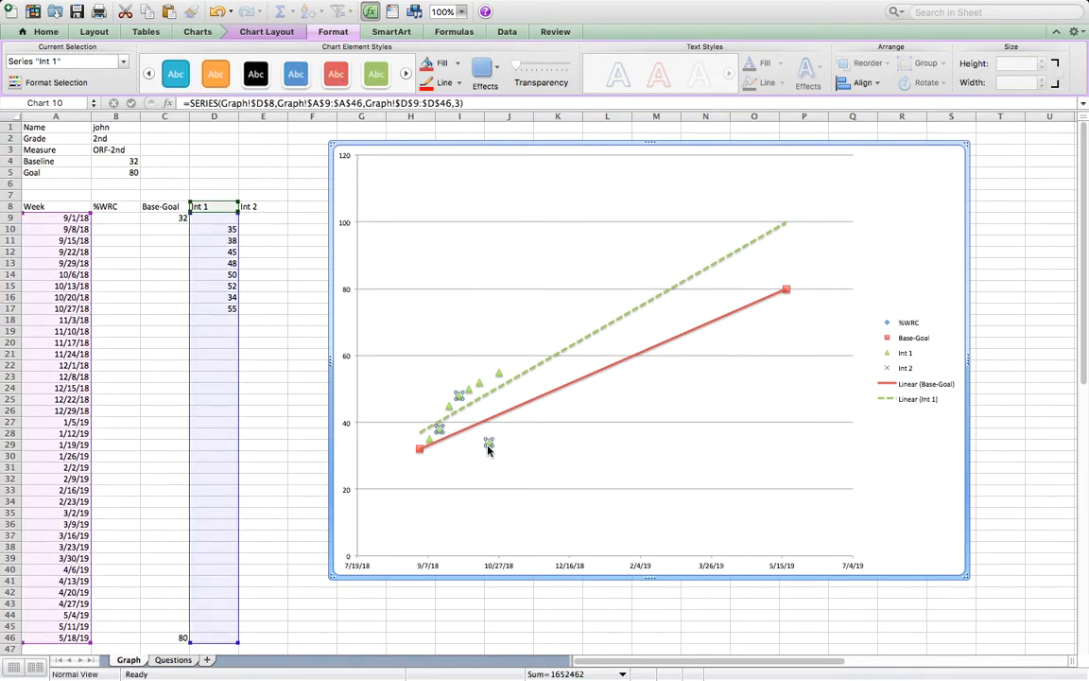
mouse_move(492, 447)
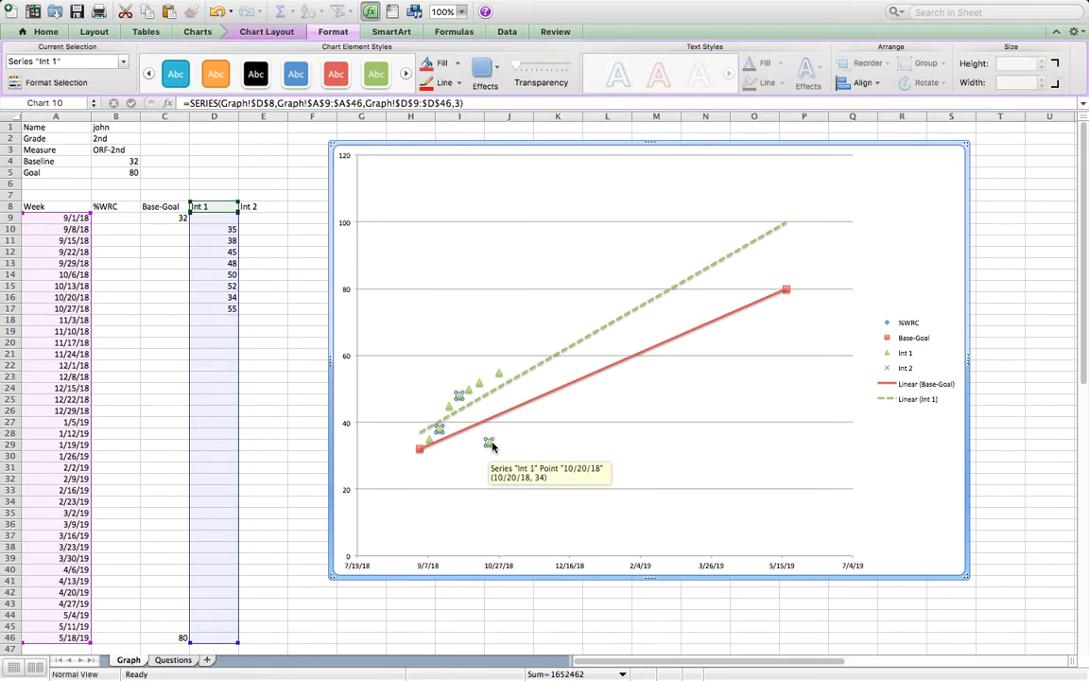
left_click(216, 297)
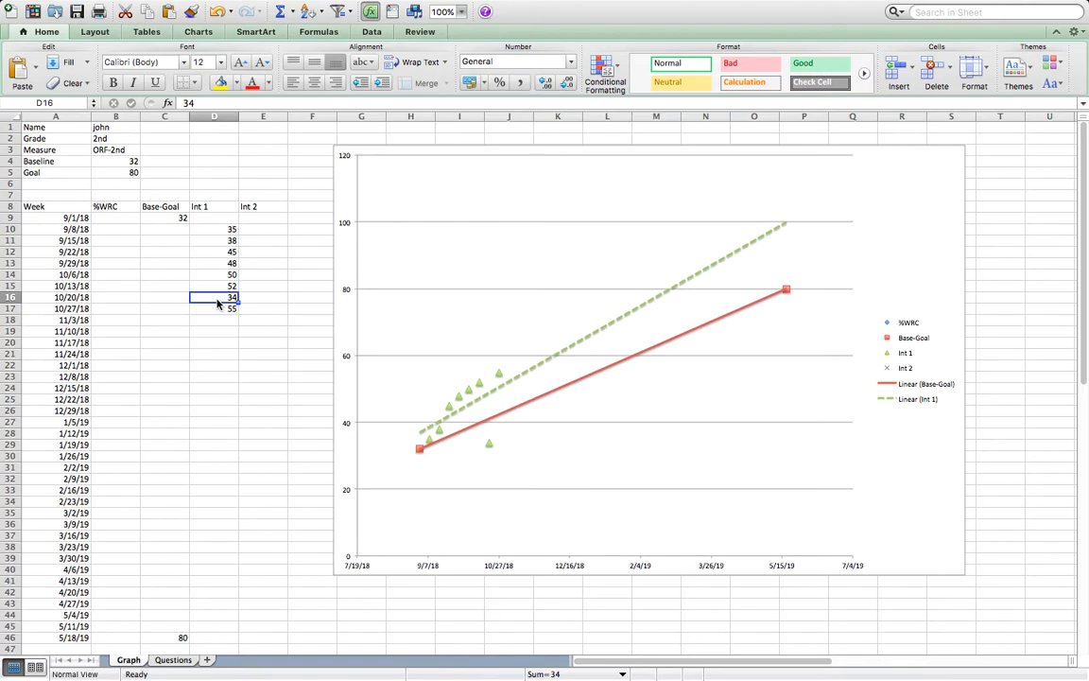
key("BackSpace")
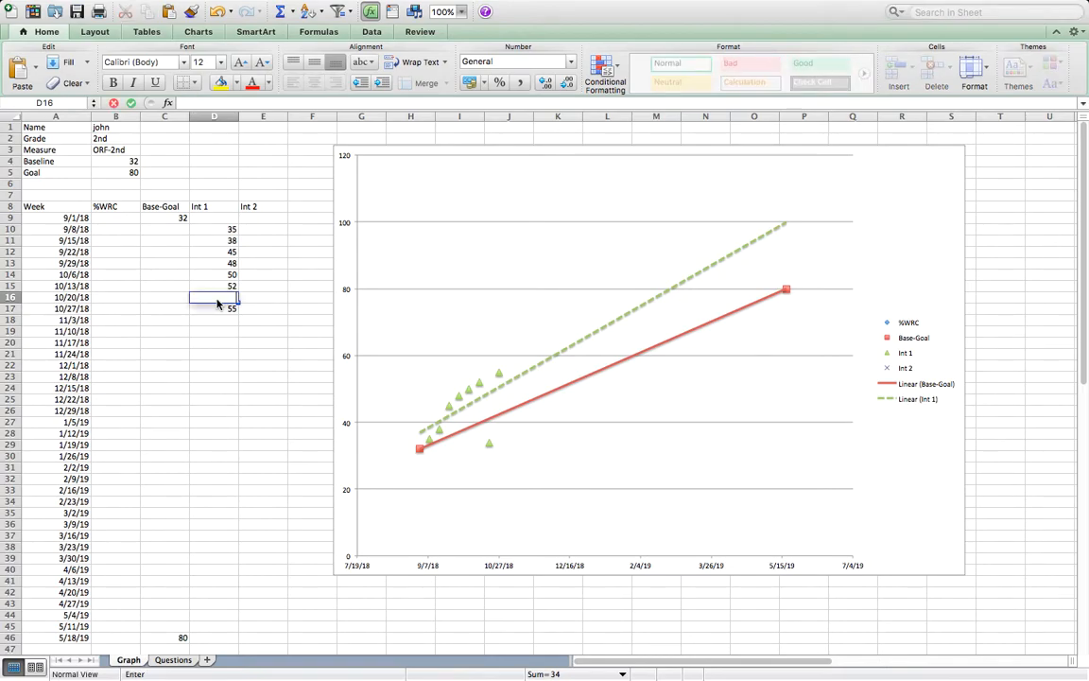
key("Tab")
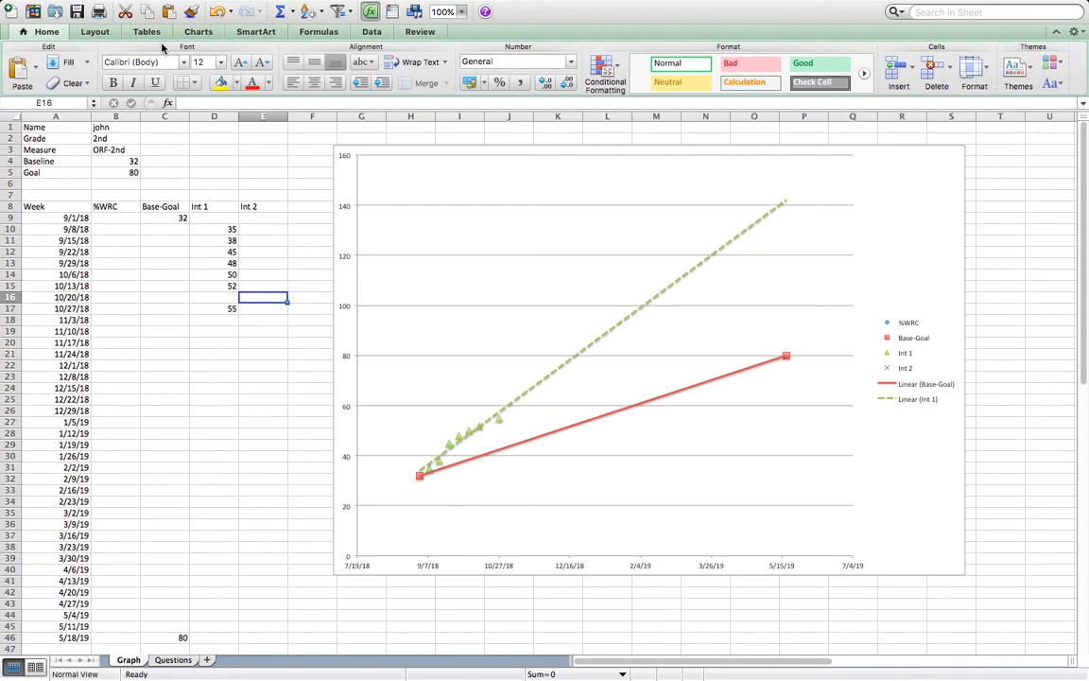
Restore the Int 1 score of 34 for 10/20/18 in cell D16.
key("Left")
type("34")
key("Return")
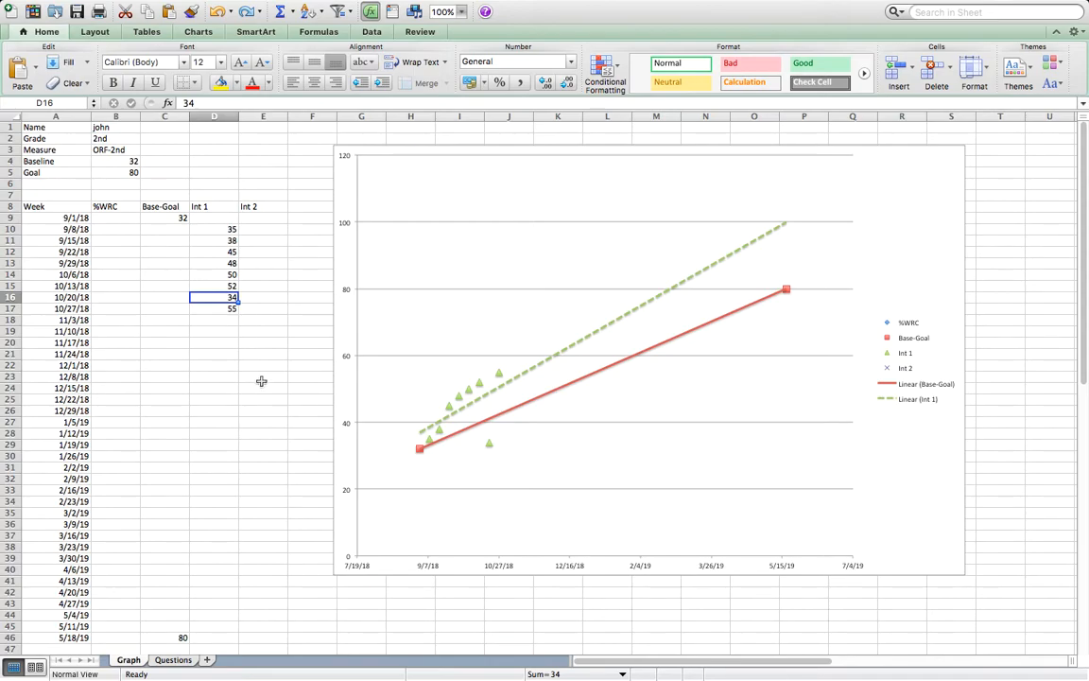
left_click(261, 378)
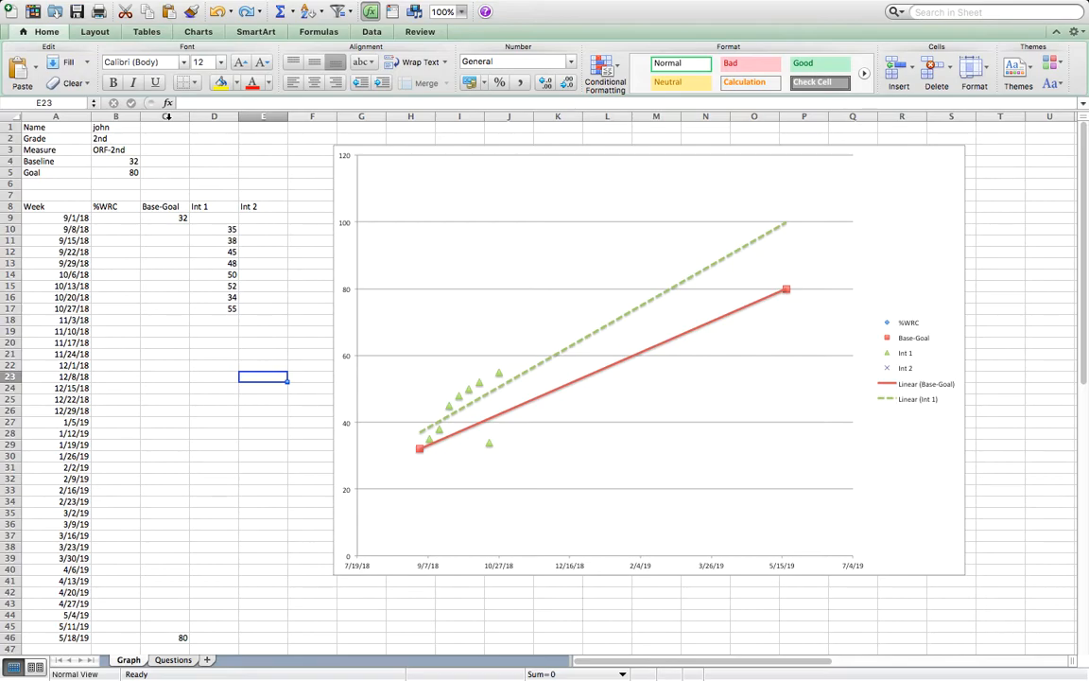
Draw two near-vertical straight lines up to the chart's 120 gridline, about 5.48" tall near 9/7/18 and about 5.35" tall just after 10/27/18.
left_click(252, 32)
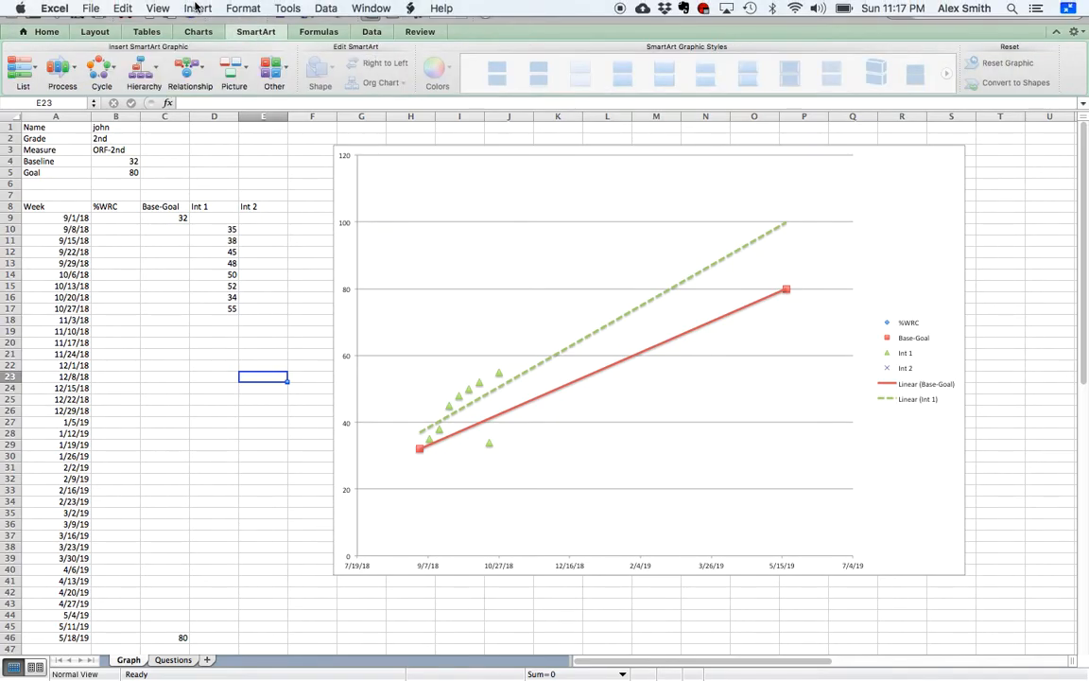
left_click(196, 8)
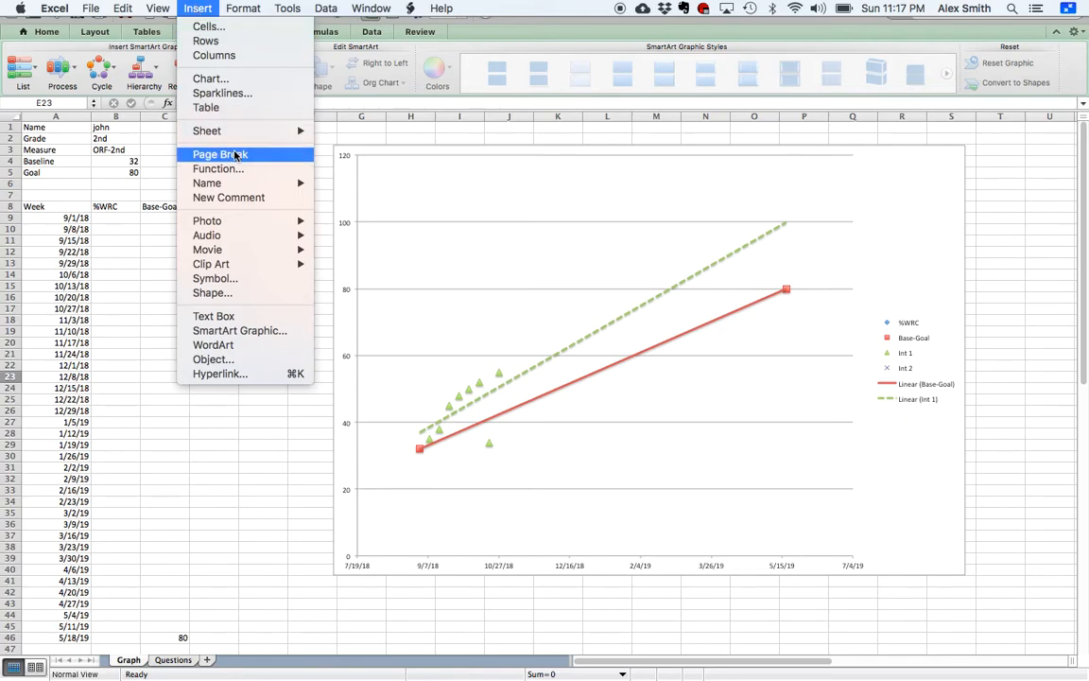
left_click(216, 295)
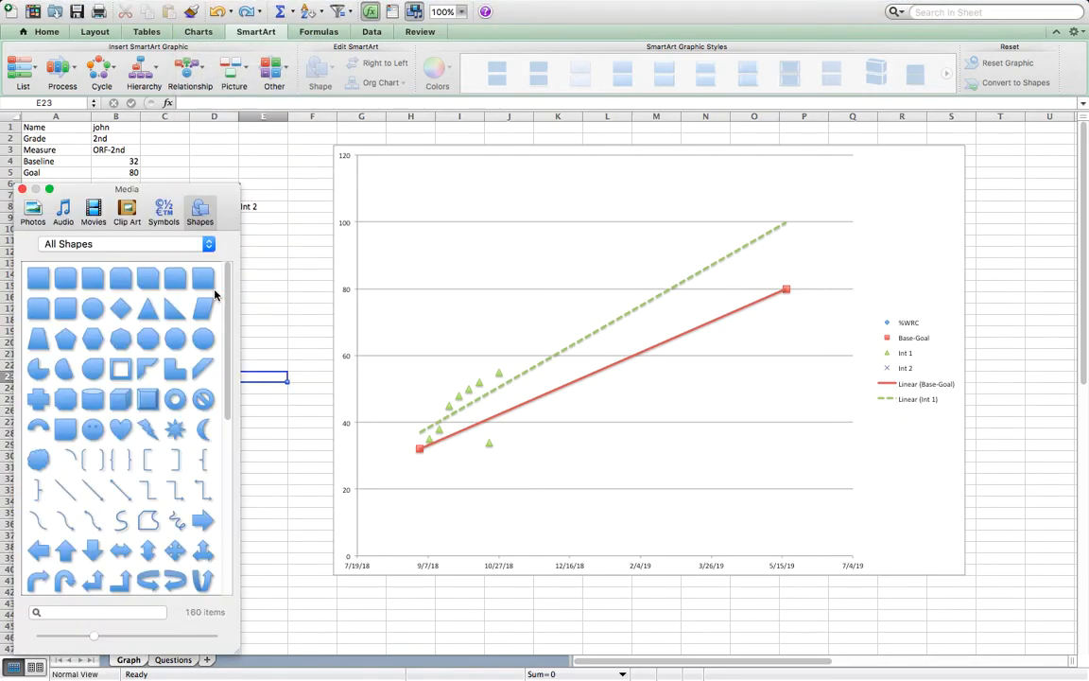
left_click(62, 489)
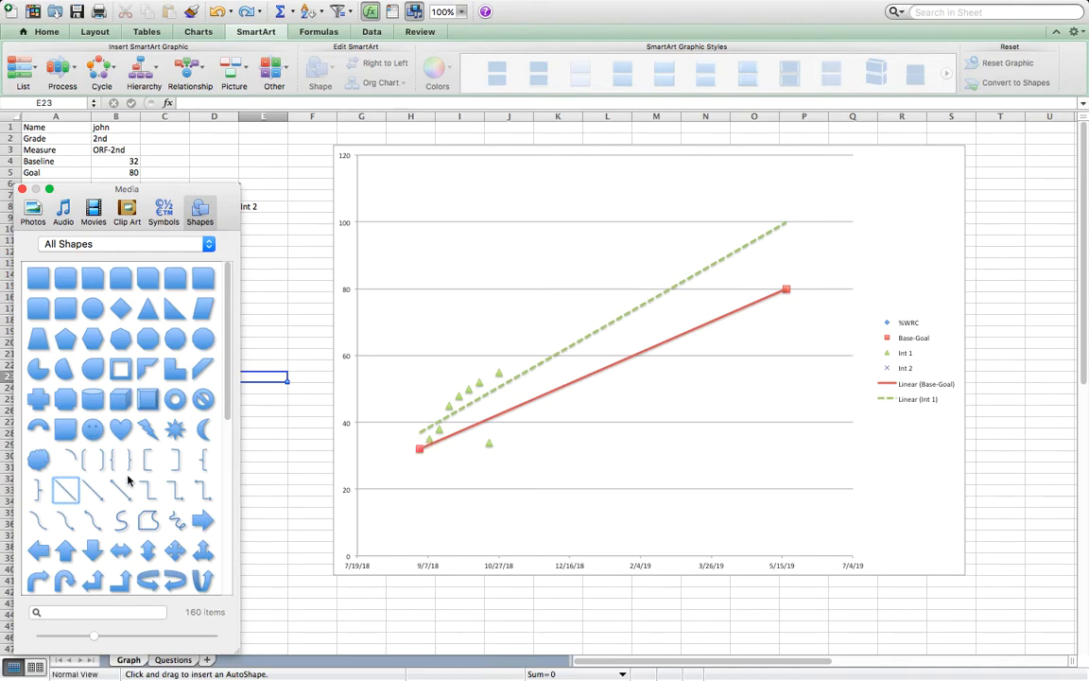
mouse_move(426, 449)
left_mouse_down()
mouse_move(438, 275)
mouse_move(421, 189)
mouse_move(431, 151)
left_mouse_up()
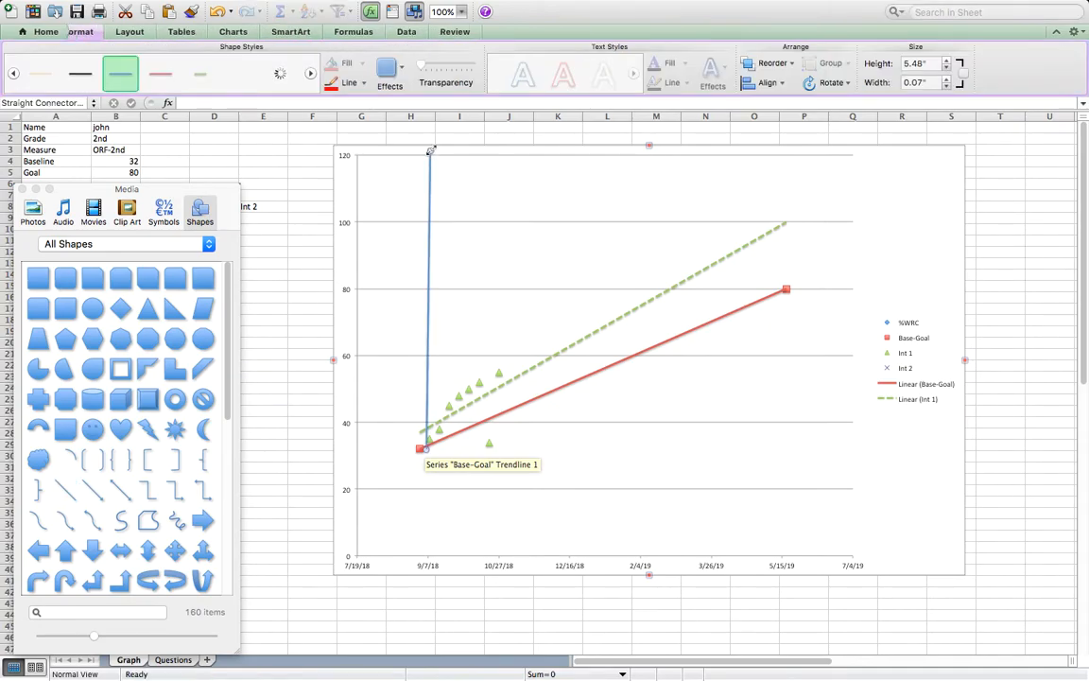
left_click(65, 490)
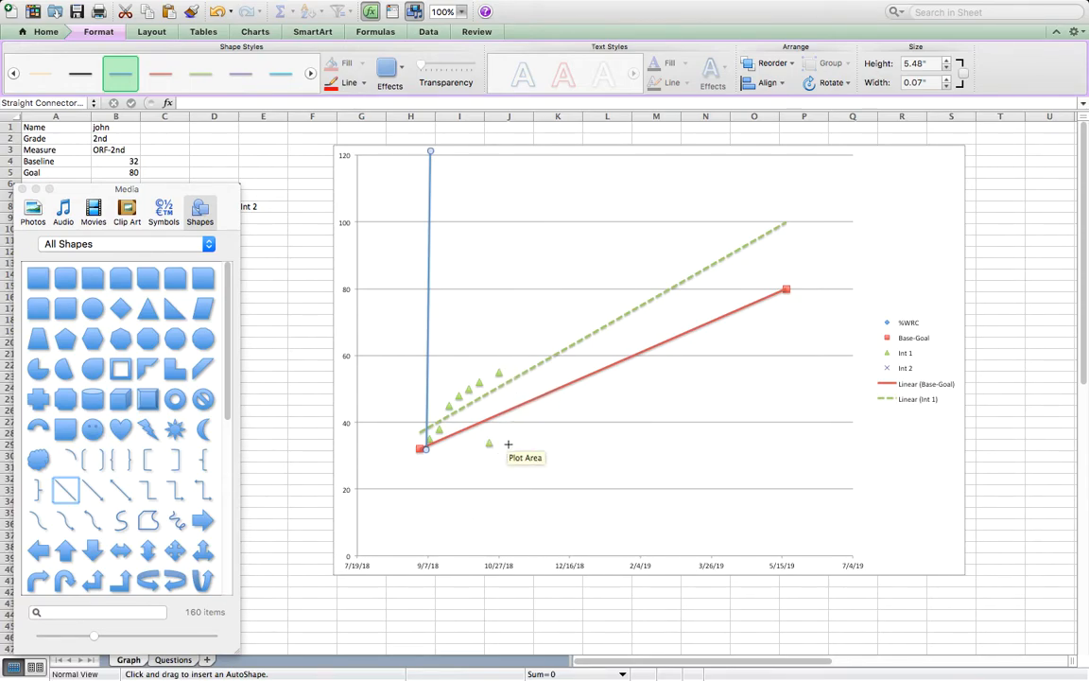
left_click_drag(508, 441, 512, 151)
Add a rectangle labelled "baseline" before the first vertical line and shrink it to about 0.5" by 0.74".
left_click(36, 276)
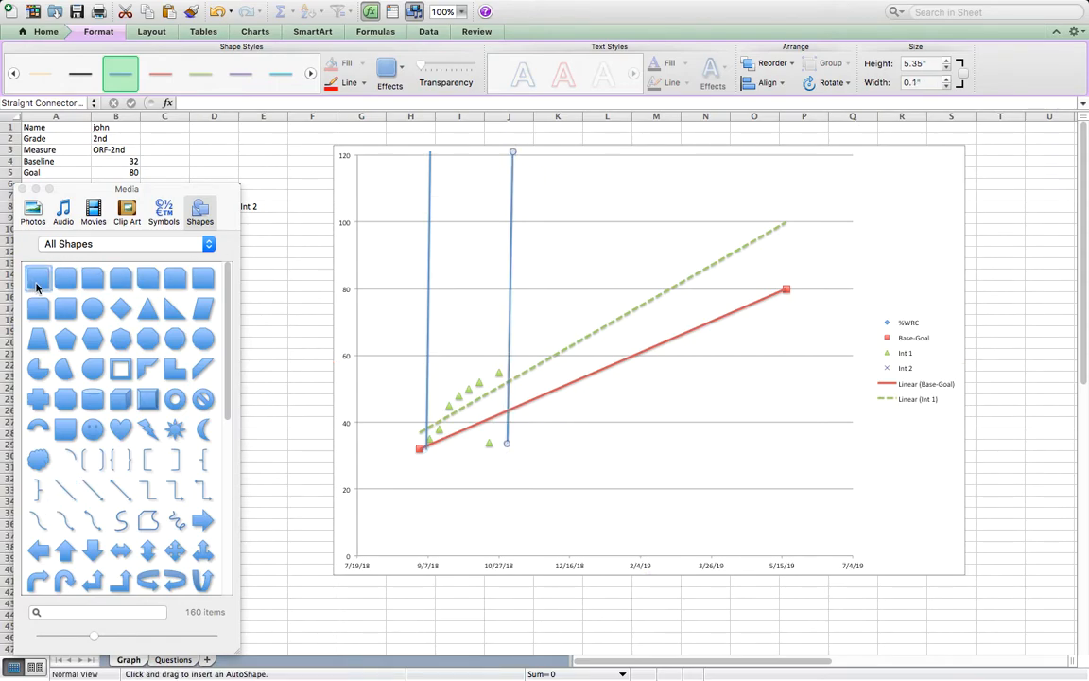
left_click(375, 194)
type("baseline")
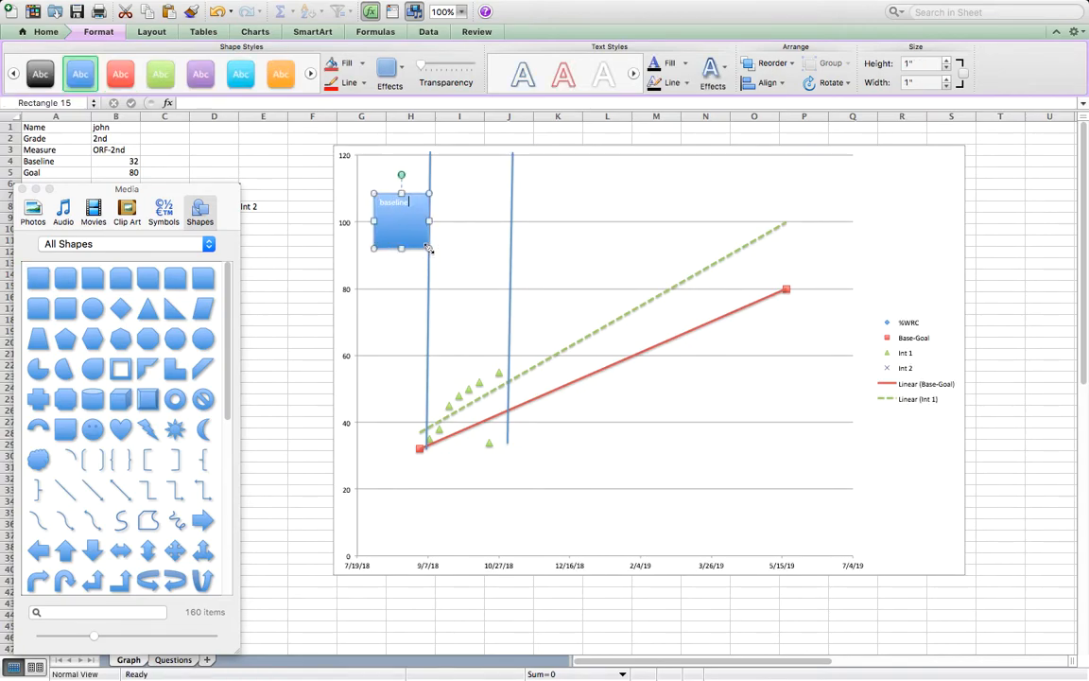
left_click_drag(428, 248, 417, 221)
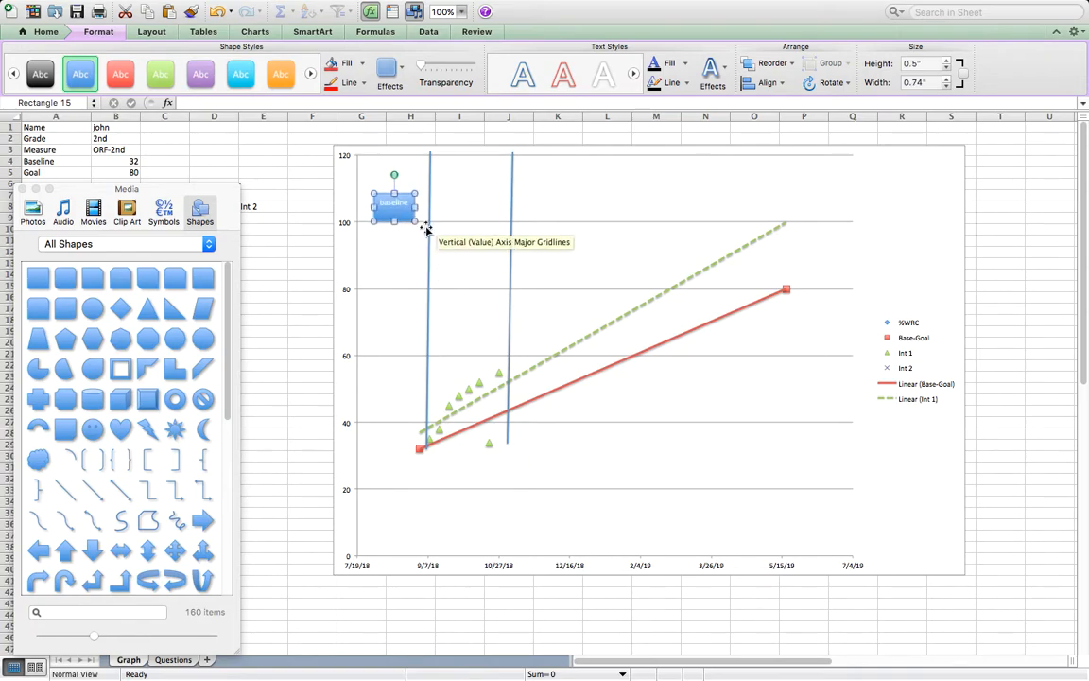
Add a rectangle labelled "intervention 1" between the two vertical lines, about 0.46" high and 1" wide, level with the baseline label.
left_click(38, 278)
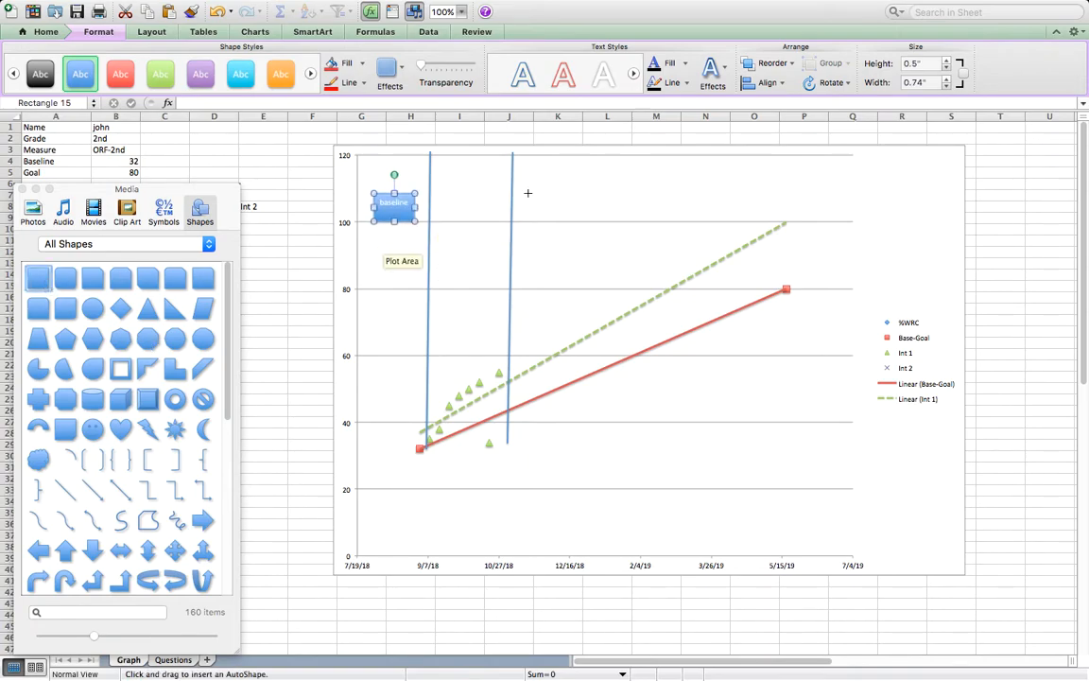
left_click(444, 209)
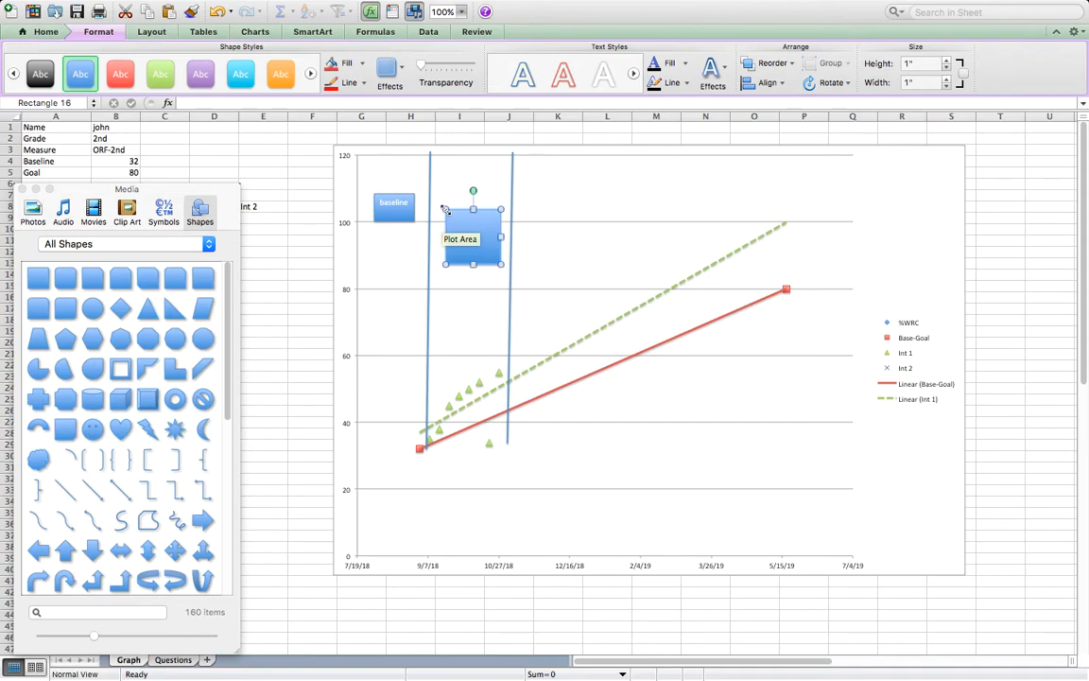
type("intervention 1")
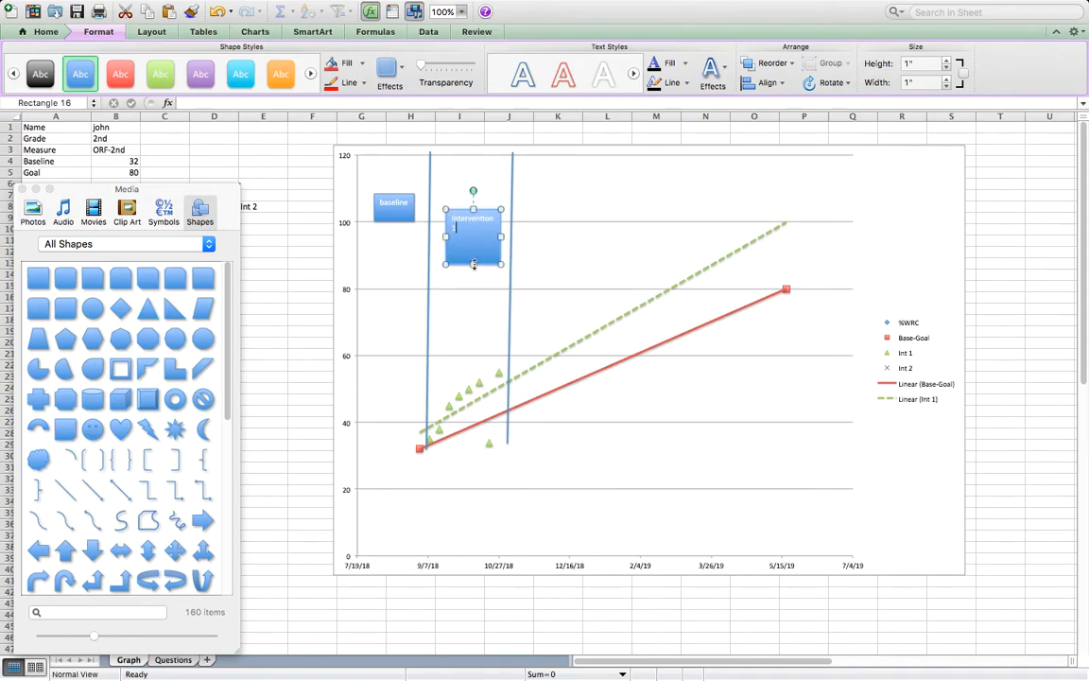
left_click_drag(474, 265, 479, 190)
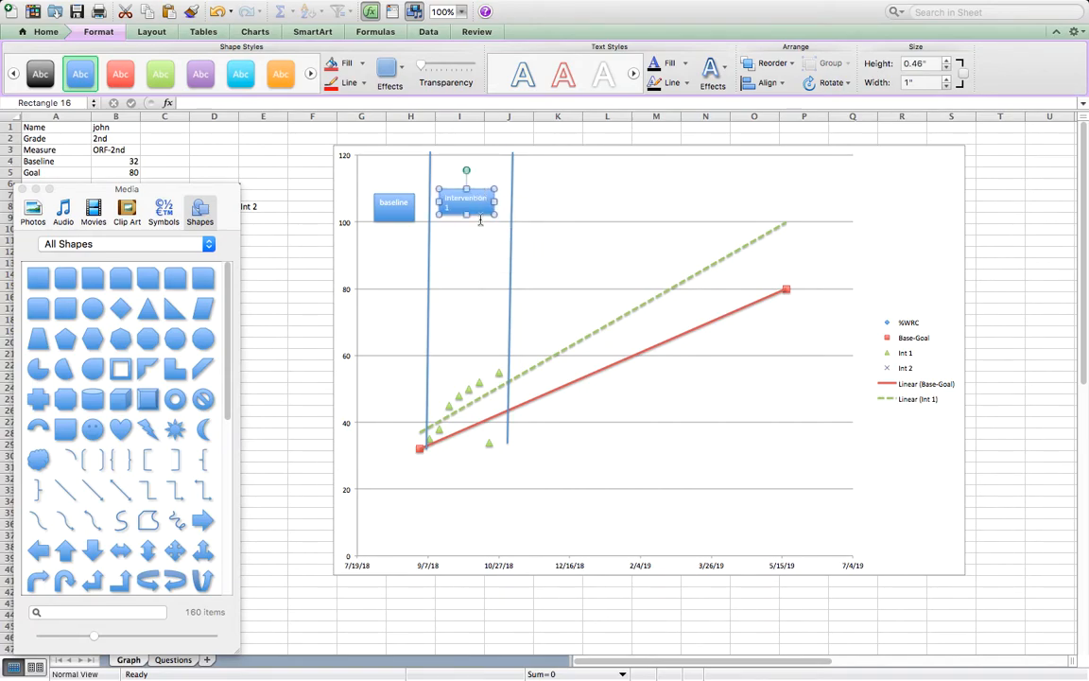
left_click(479, 272)
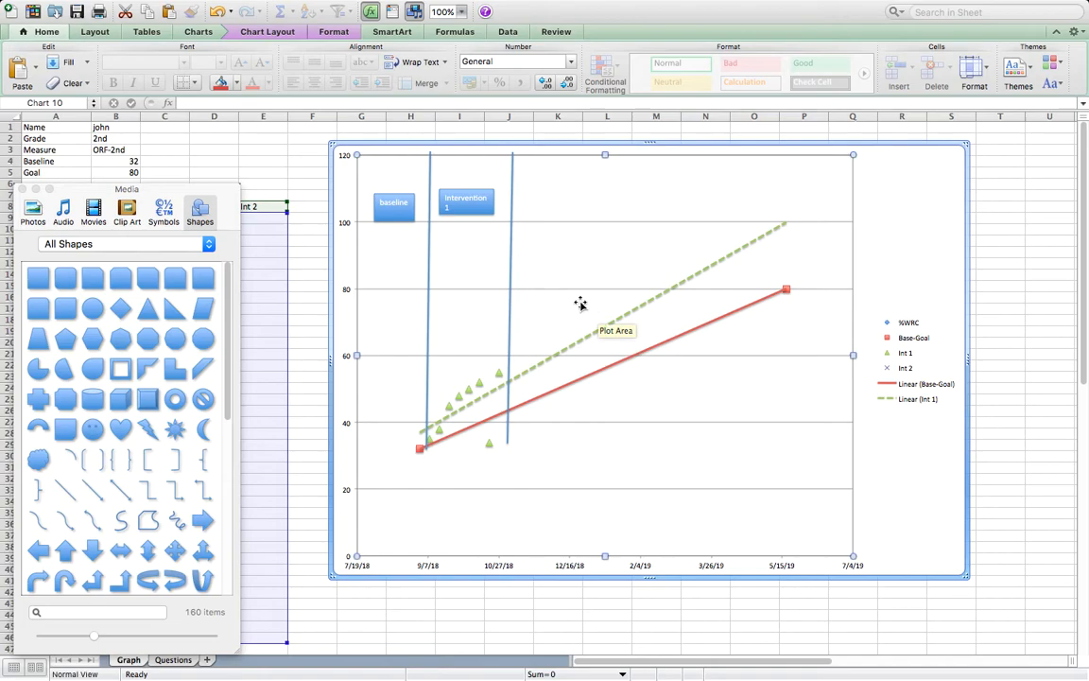
Insert a 1" by 1" down arrow callout labelled "goal line" near the upper end of the red trendline.
scroll(166, 548, "down", 3)
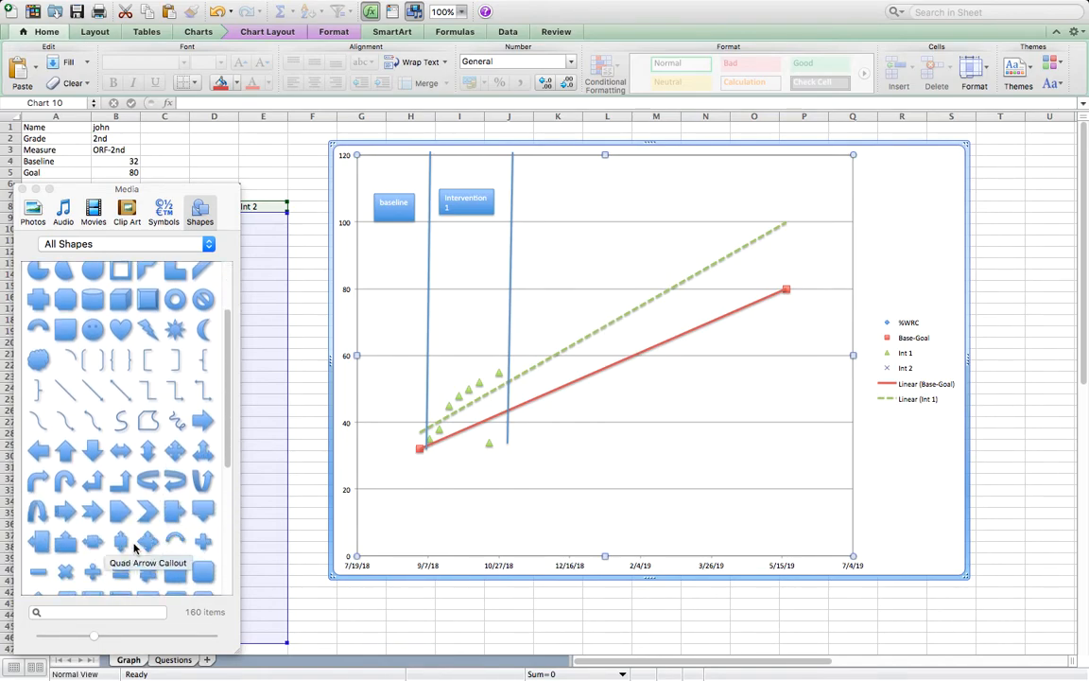
scroll(175, 520, "down", 2)
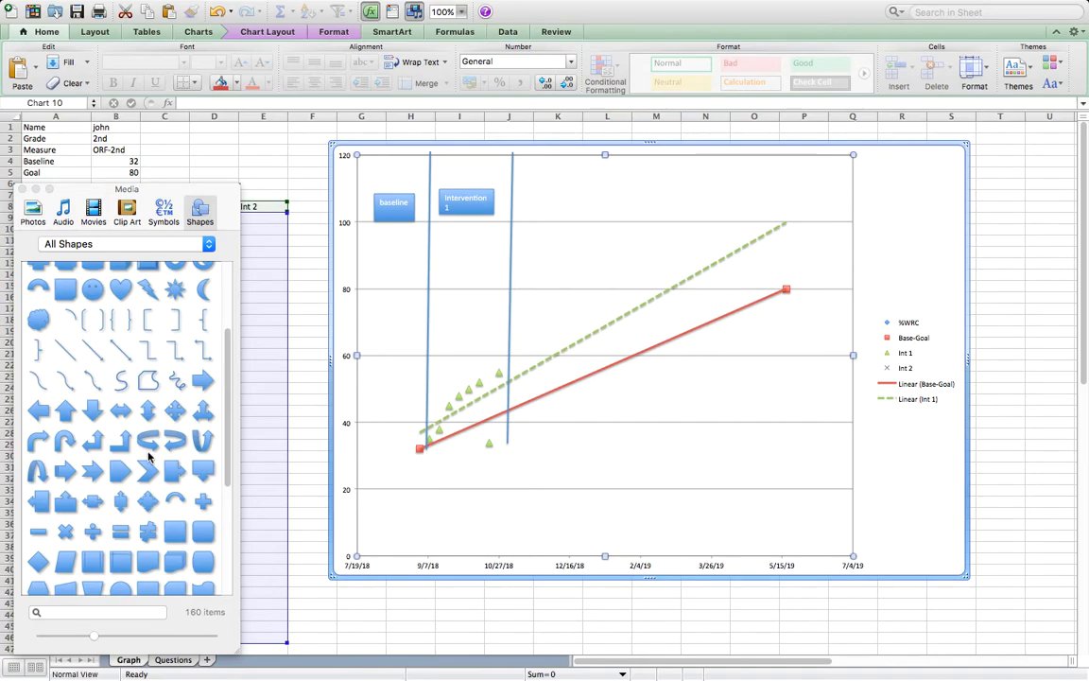
left_click(203, 470)
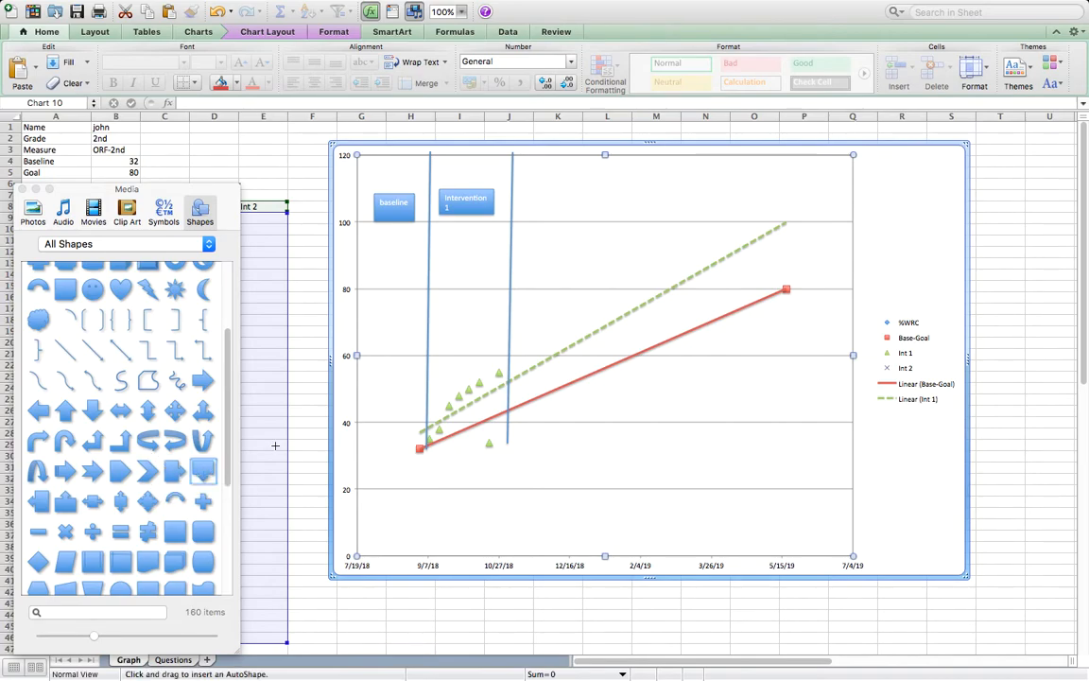
left_click(719, 297)
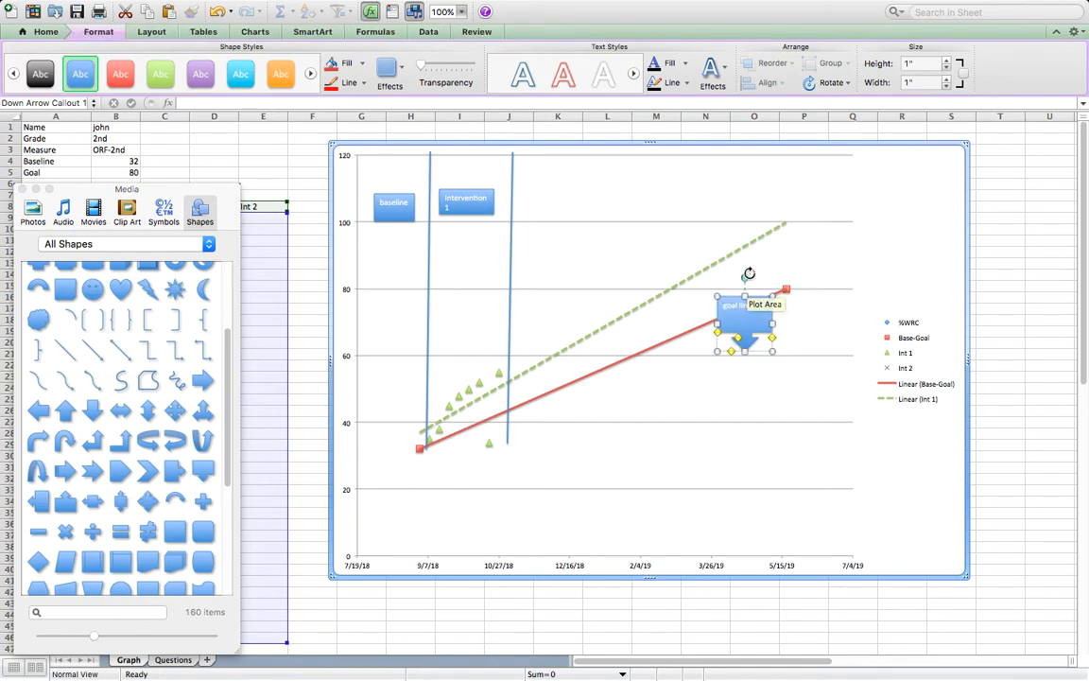
Tilt and flatten the goal line callout to follow the red trendline, place it just above the line, and close the shapes browser.
left_click_drag(747, 273, 705, 241)
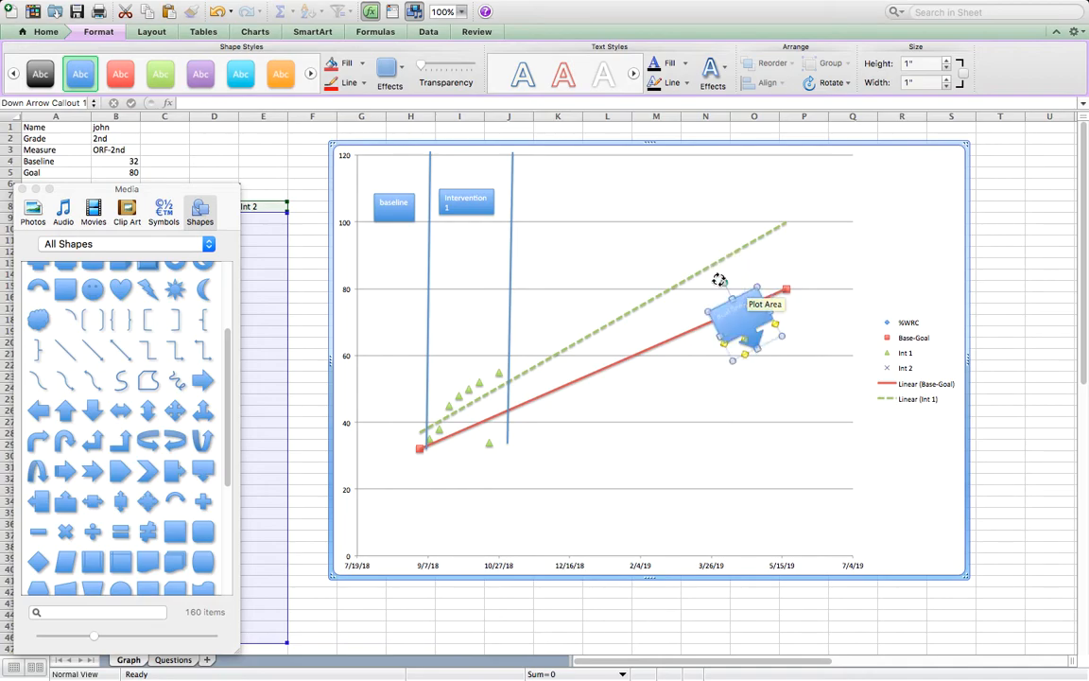
left_click_drag(753, 293, 743, 266)
left_click_drag(749, 313, 747, 273)
left_click(718, 409)
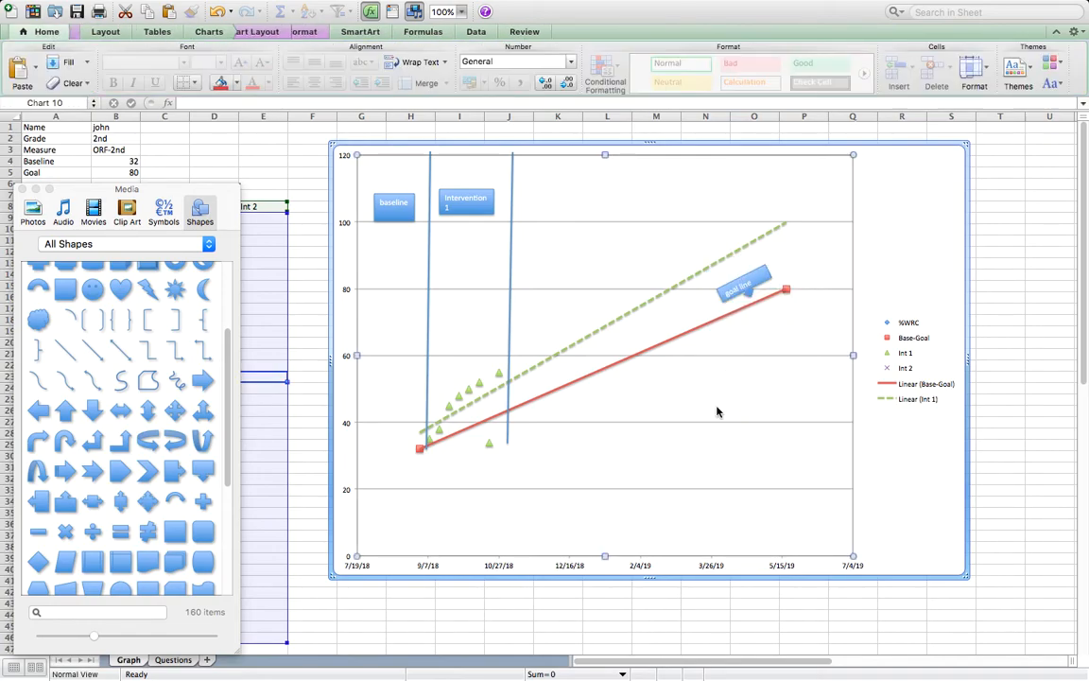
left_click(1029, 239)
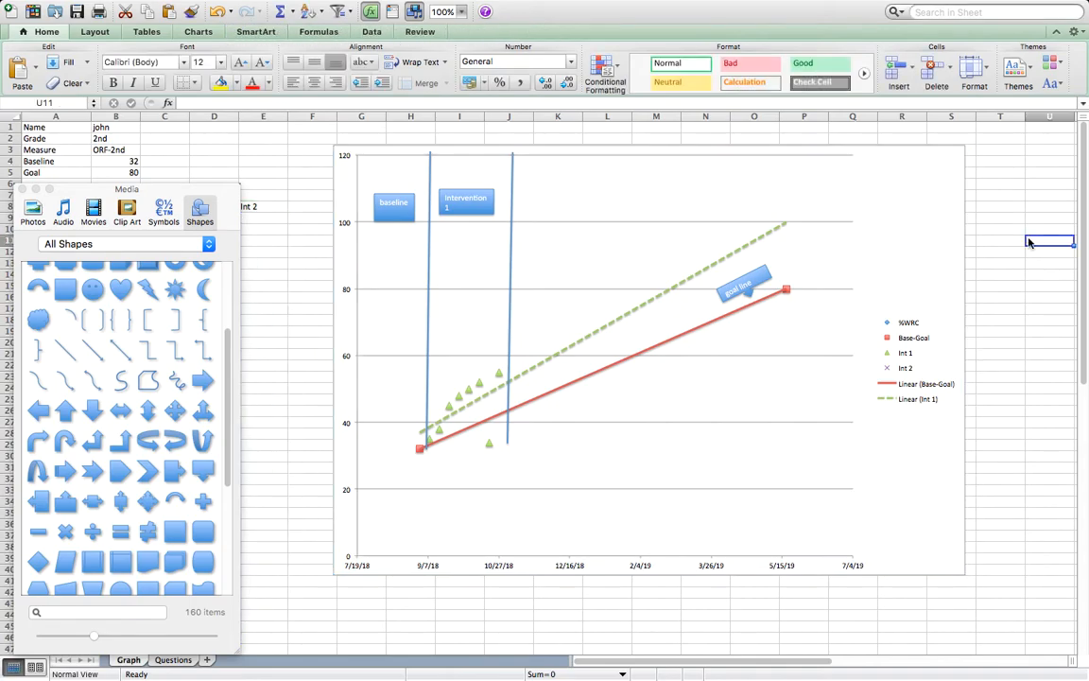
left_click(24, 190)
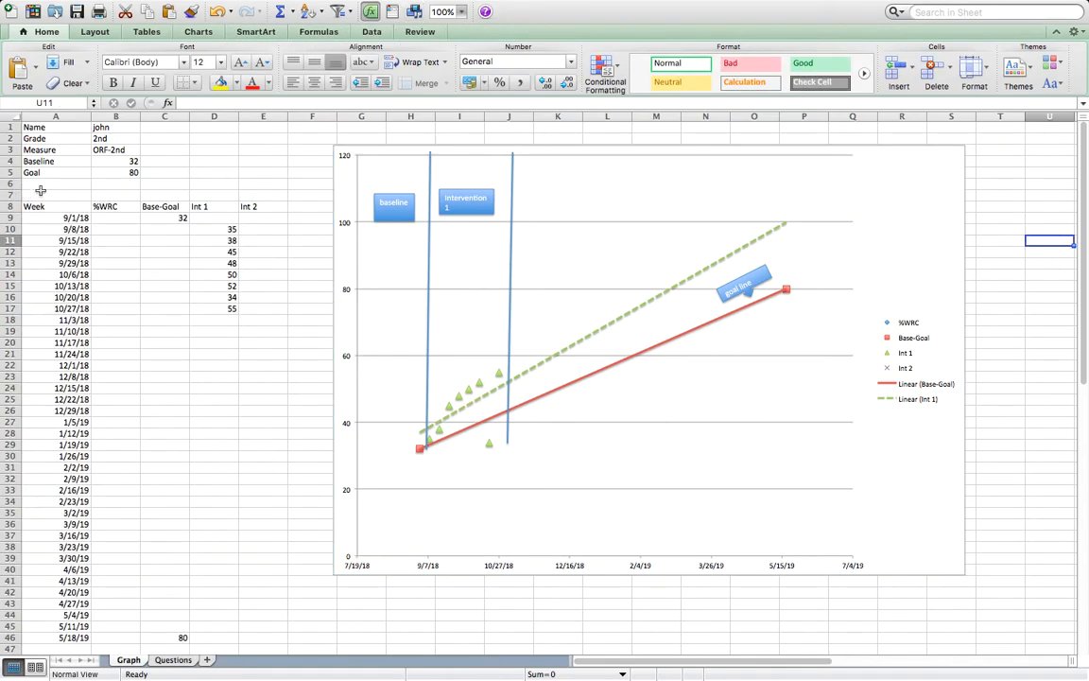
Enter 90 as the %WRC value for 9/1/18 in cell B9.
left_click(109, 218)
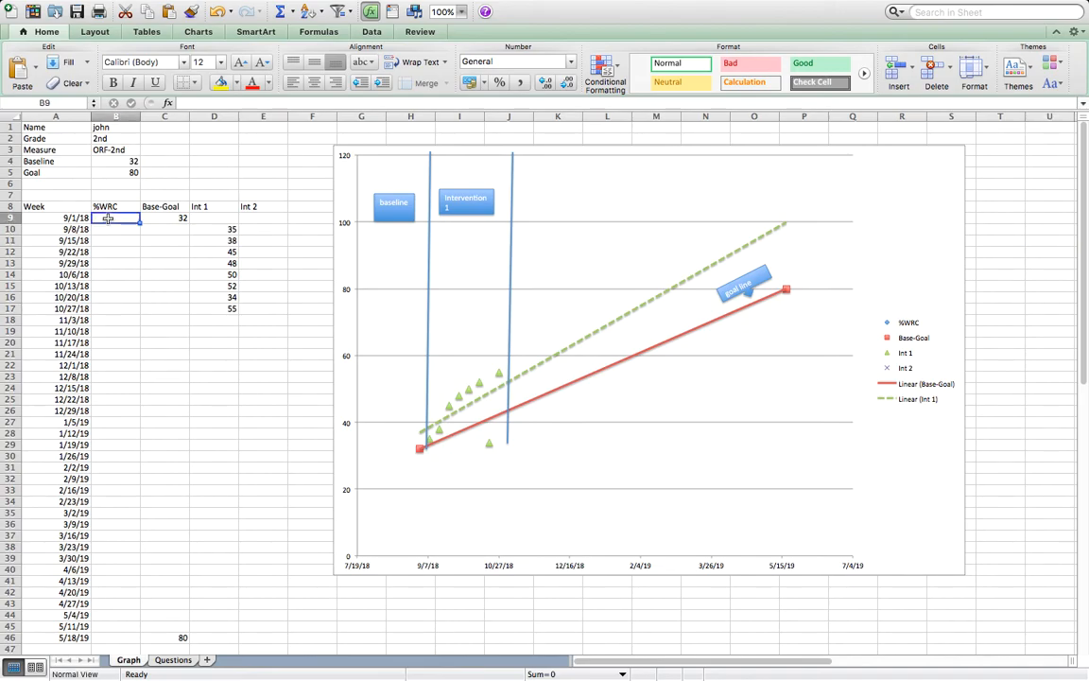
type("90")
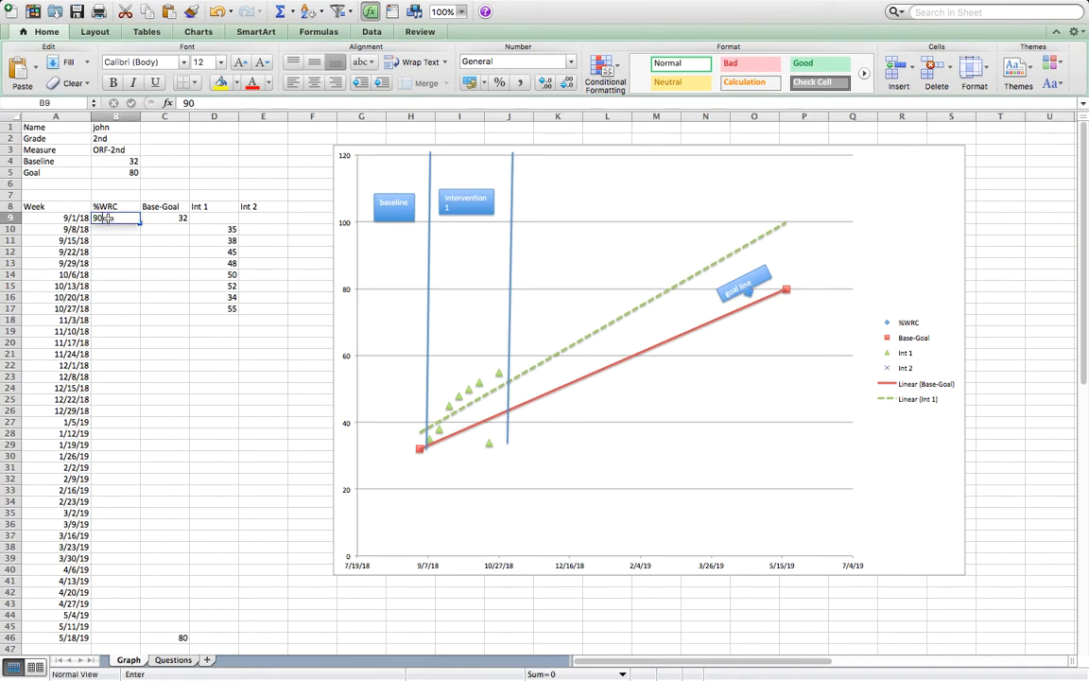
key("Return")
left_click(109, 218)
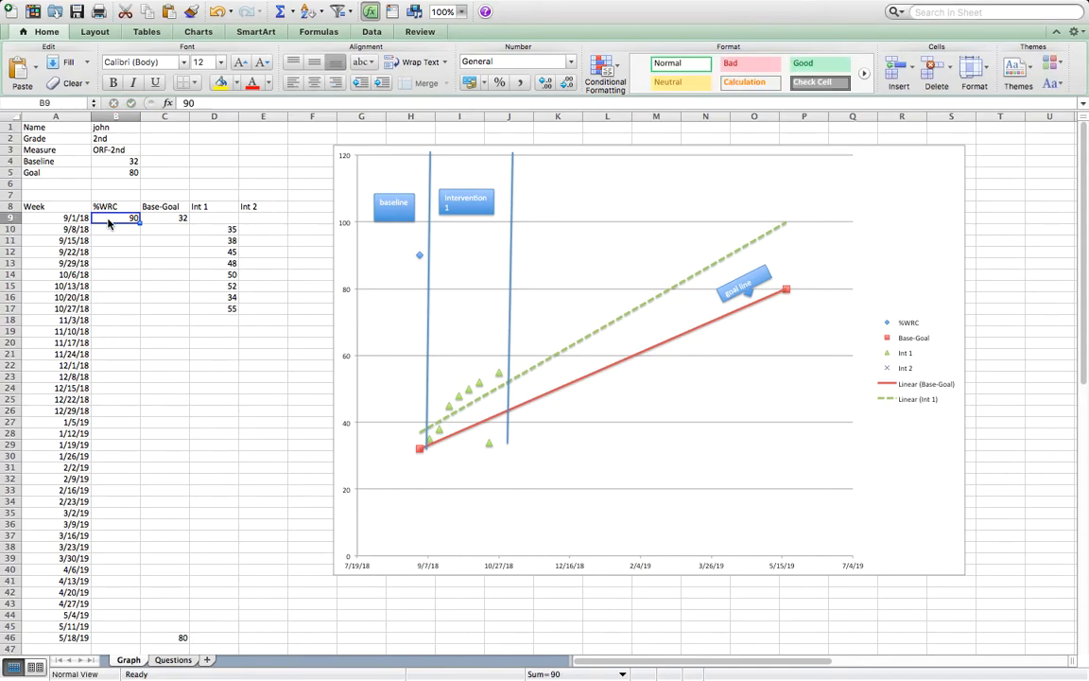
Copy the 90 in B9 down the %WRC column through 10/27/18 in B17 and check the series plotted in the chart.
left_click_drag(139, 223, 137, 312)
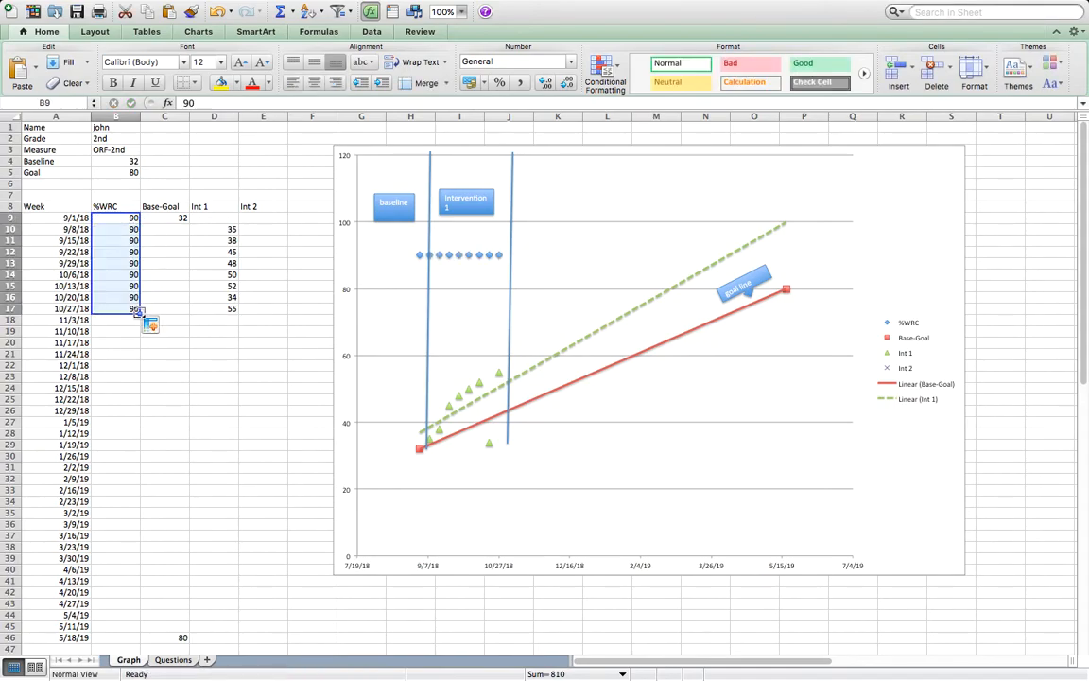
left_click(156, 326)
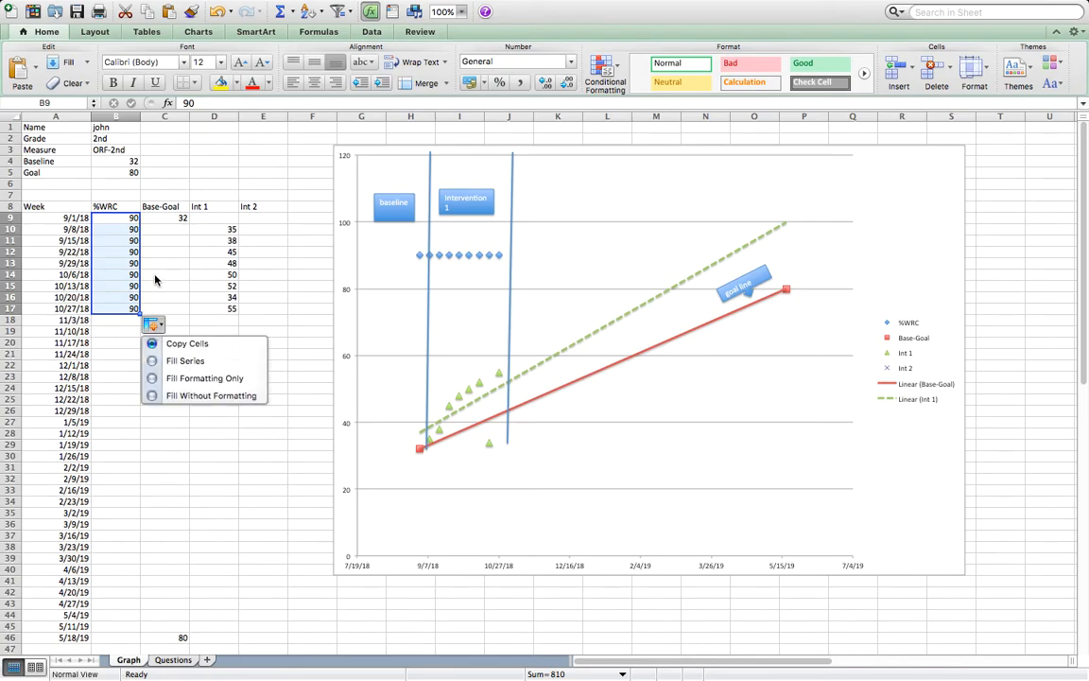
left_click(156, 276)
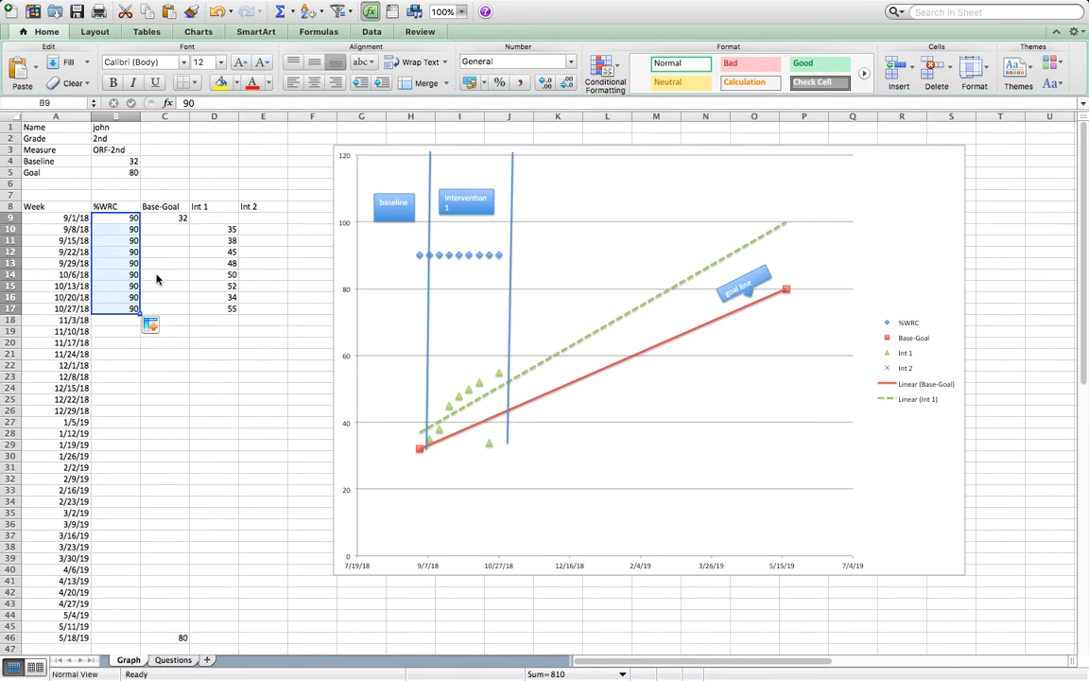
left_click(419, 257)
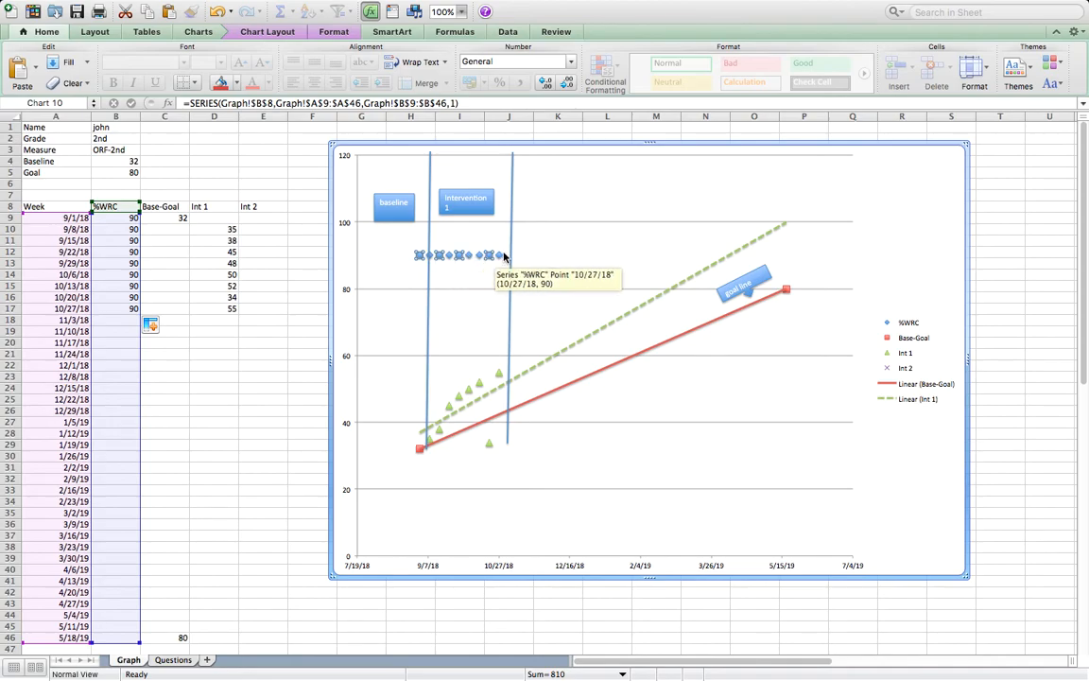
left_click(295, 398)
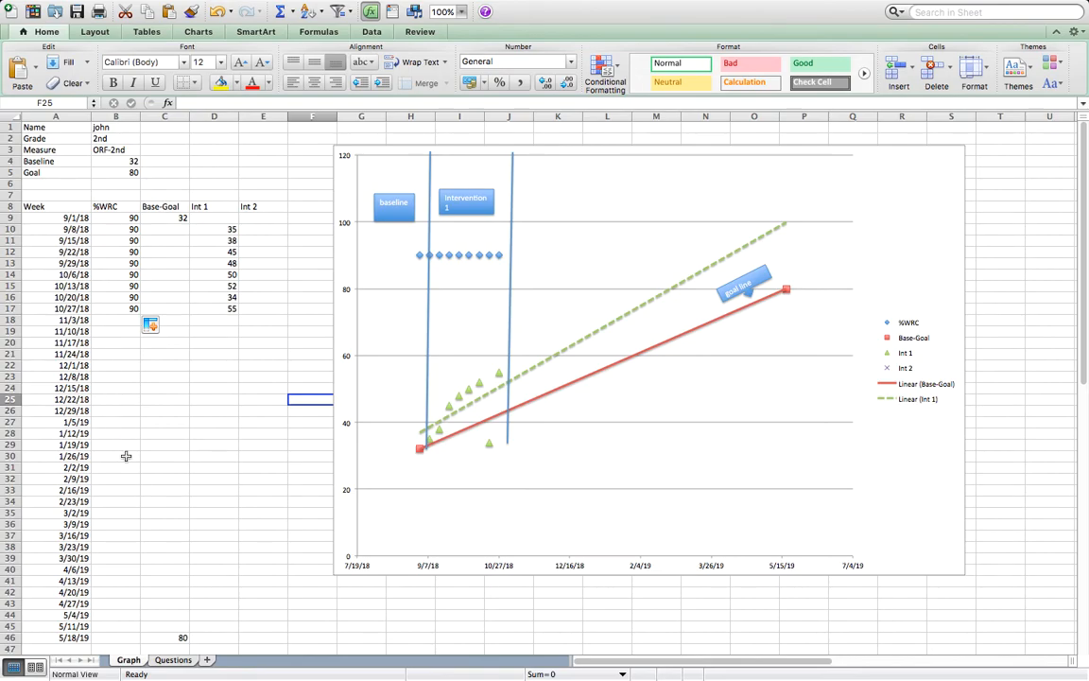
Review the Intervention 1 note below the weekly data and the answer cells on the Questions sheet, and return to the Graph sheet.
scroll(126, 456, "down", 5)
left_click(43, 516)
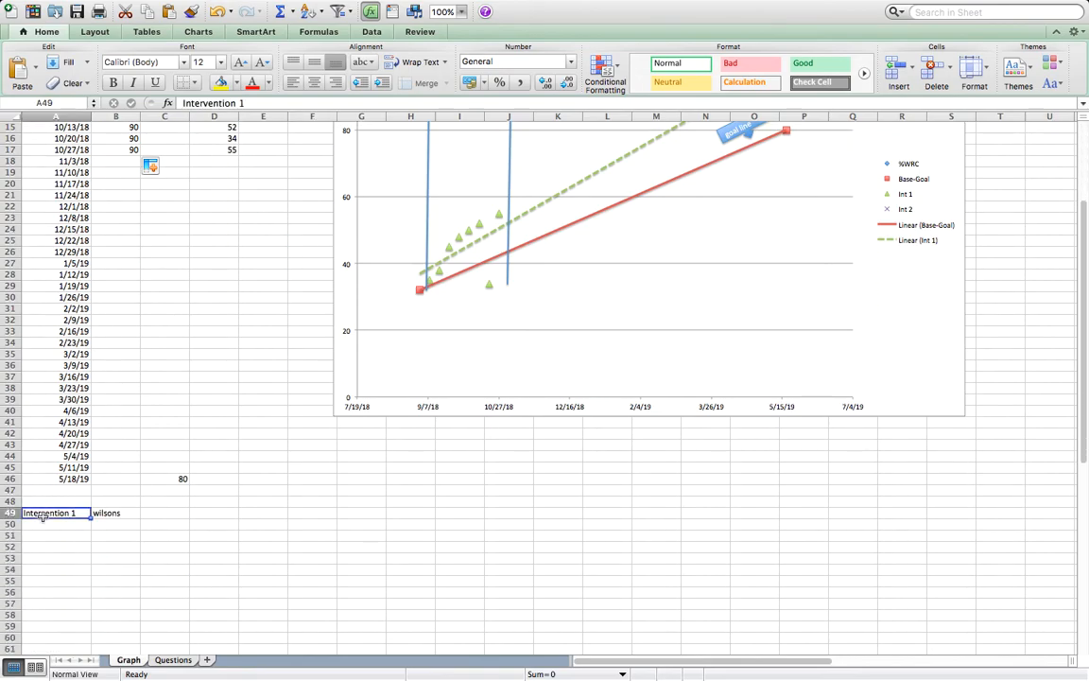
key("Tab")
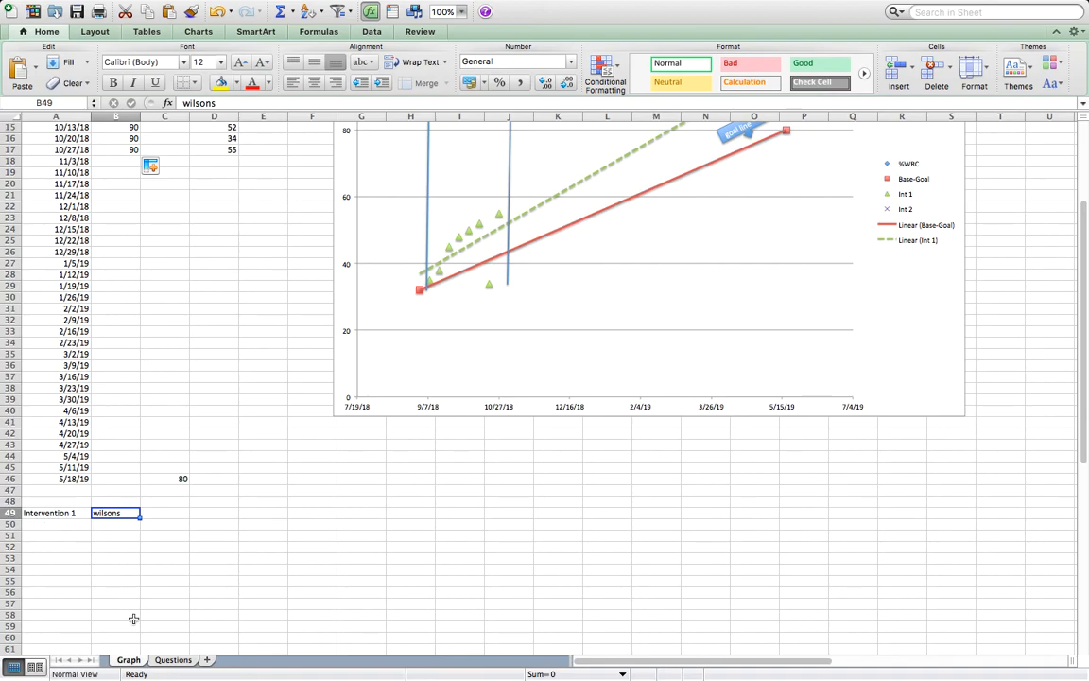
left_click(173, 660)
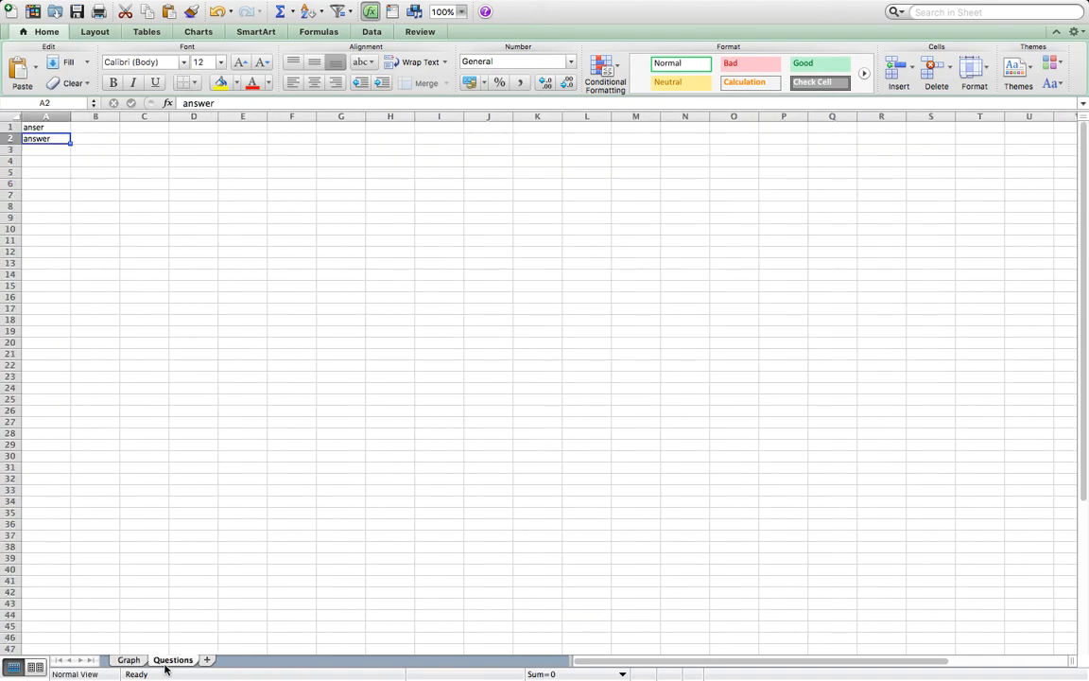
left_click(48, 128)
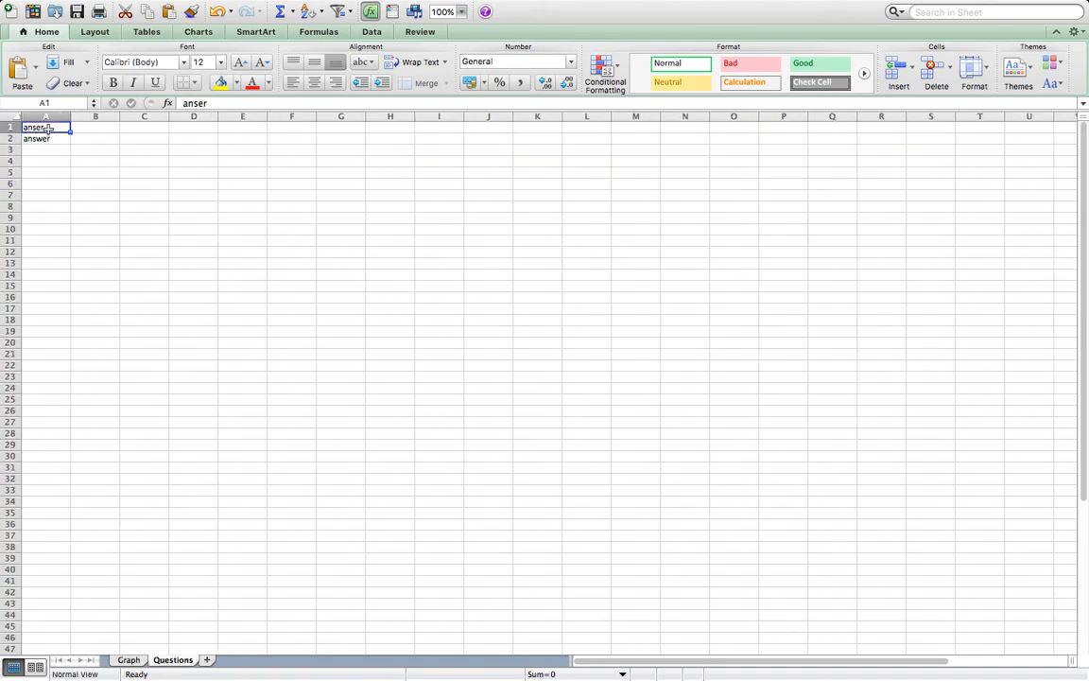
key("Down")
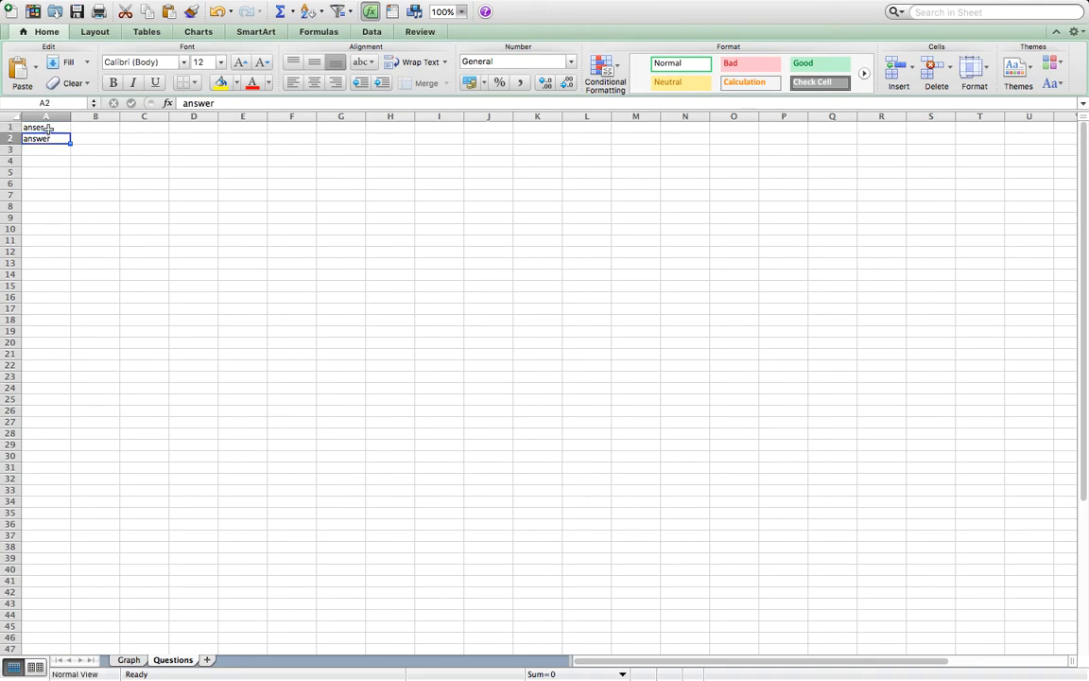
key("Down")
key("Down")
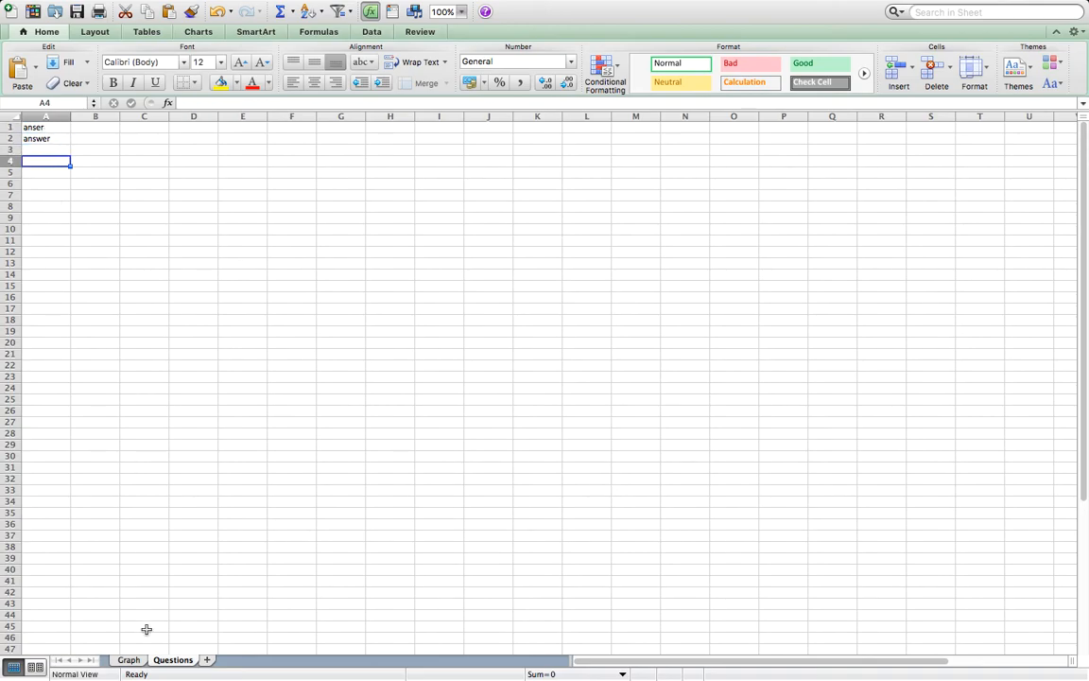
left_click(129, 659)
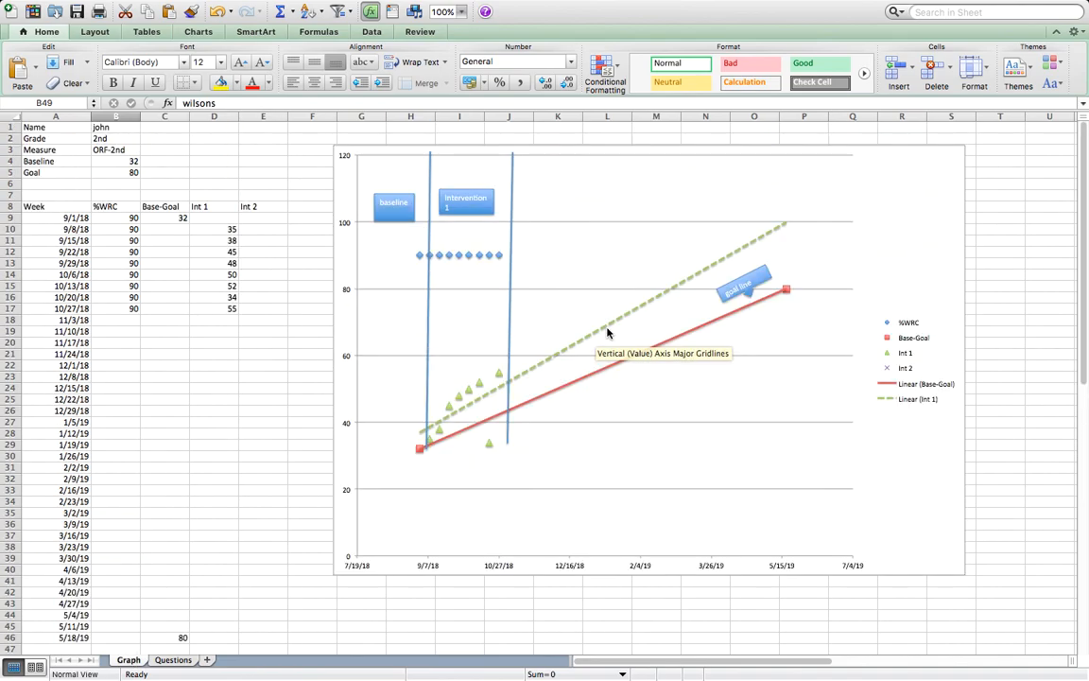
key("ctrl+Left")
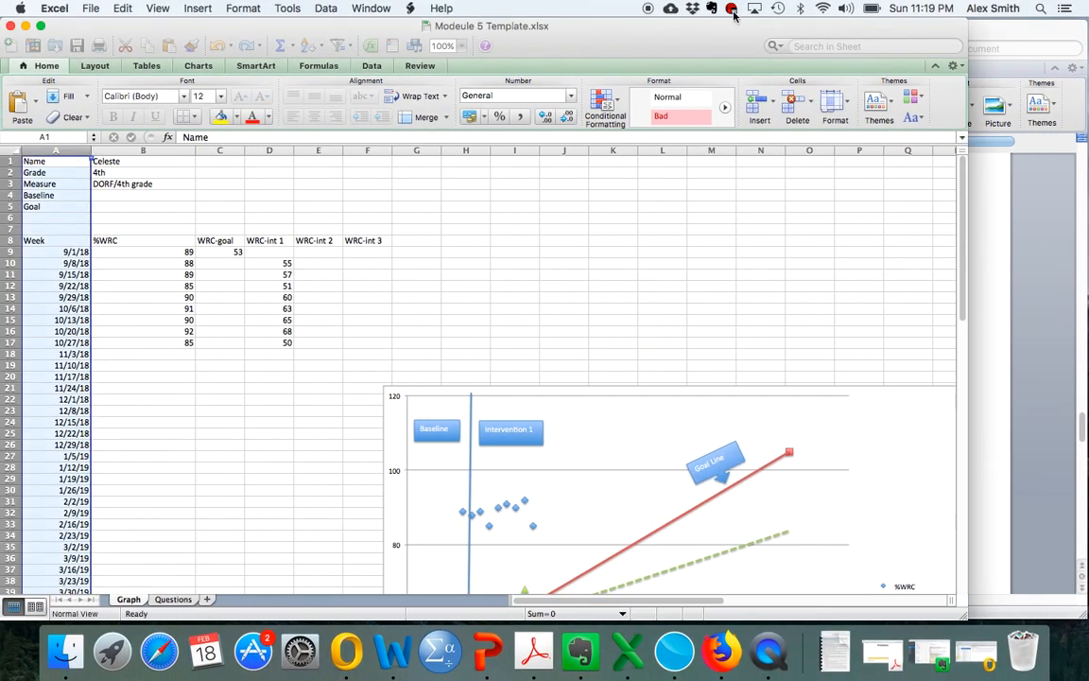